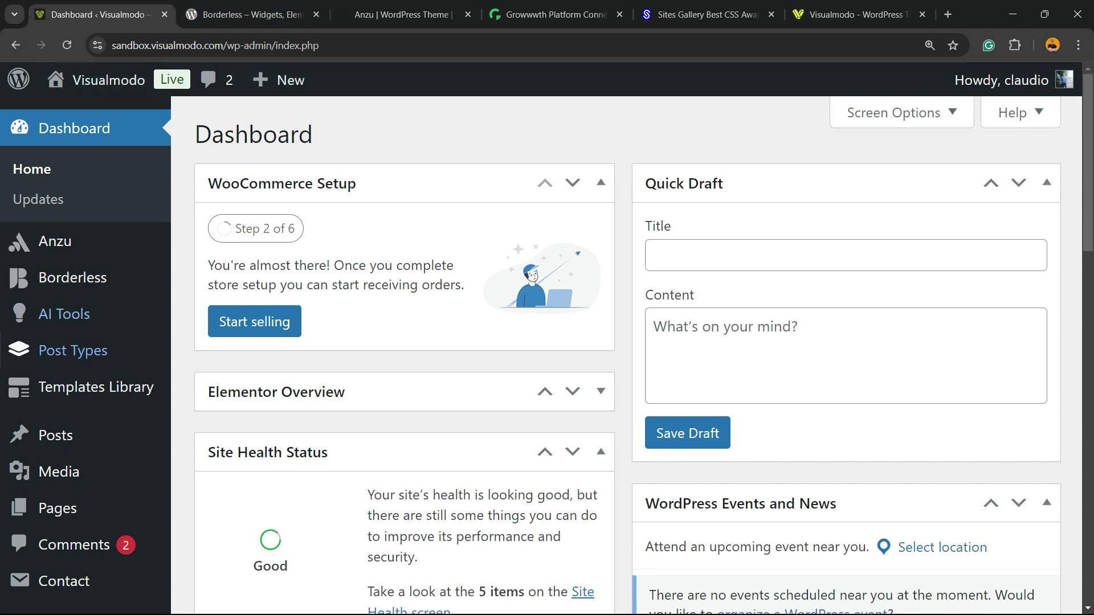
Step: Open the page for adding new plugins and search it for "Widget Options"
{"action": "scroll", "coordinate": [68, 293], "scroll_direction": "down", "scroll_amount": 3}
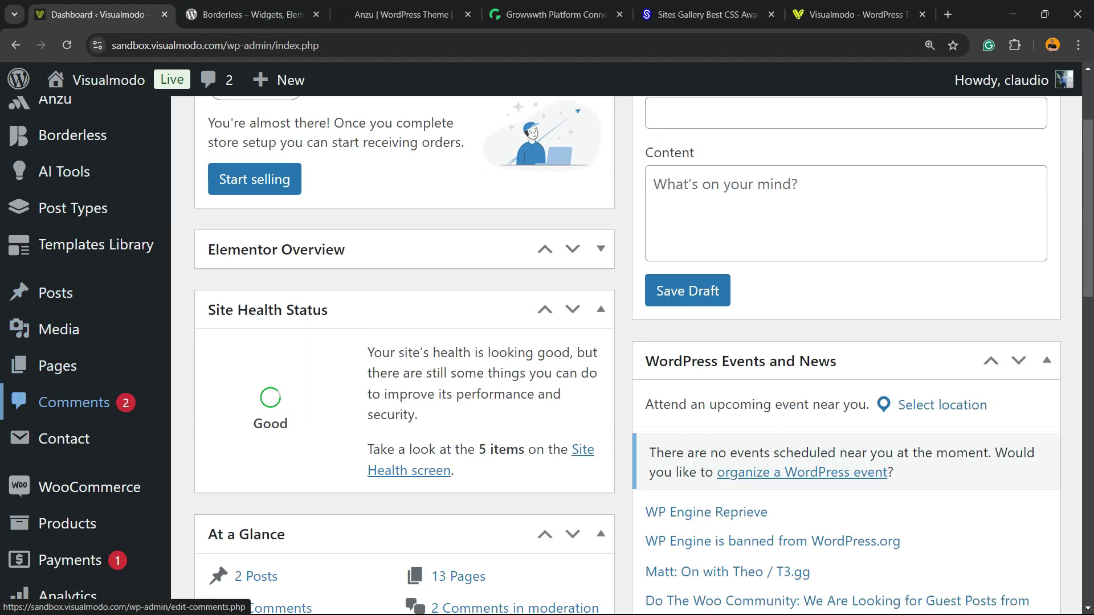
{"action": "scroll", "coordinate": [68, 399], "scroll_direction": "down", "scroll_amount": 3}
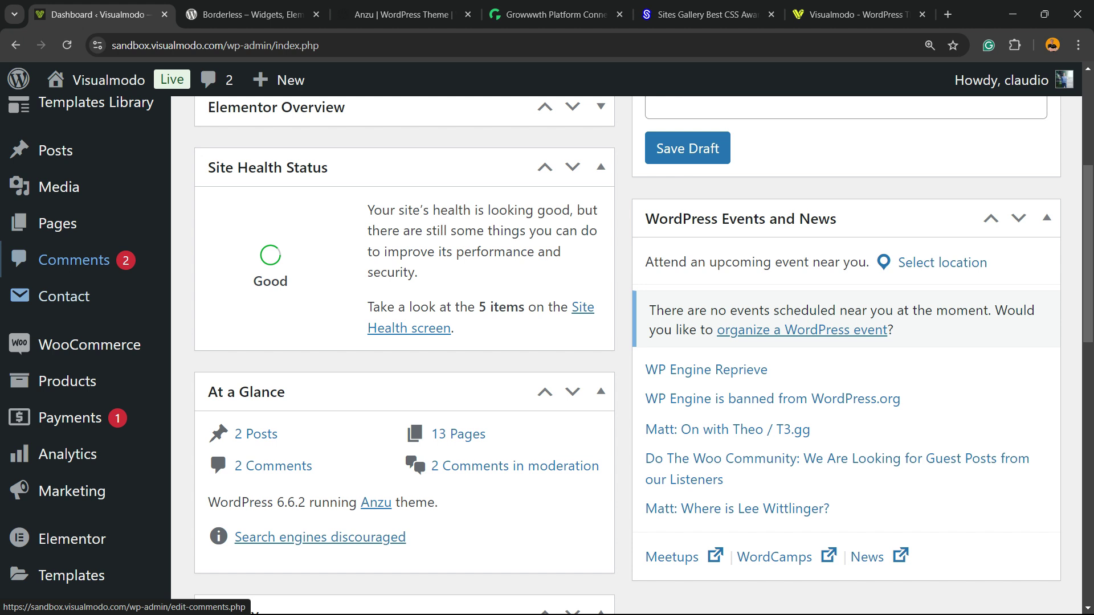
{"action": "scroll", "coordinate": [69, 418], "scroll_direction": "down", "scroll_amount": 3}
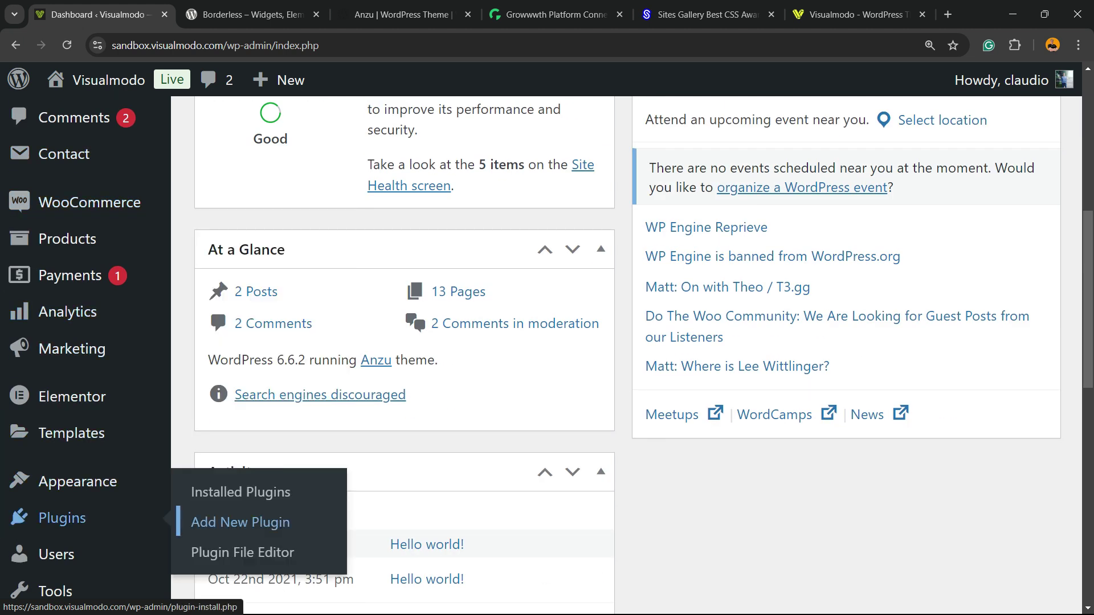
{"action": "left_click", "coordinate": [240, 523]}
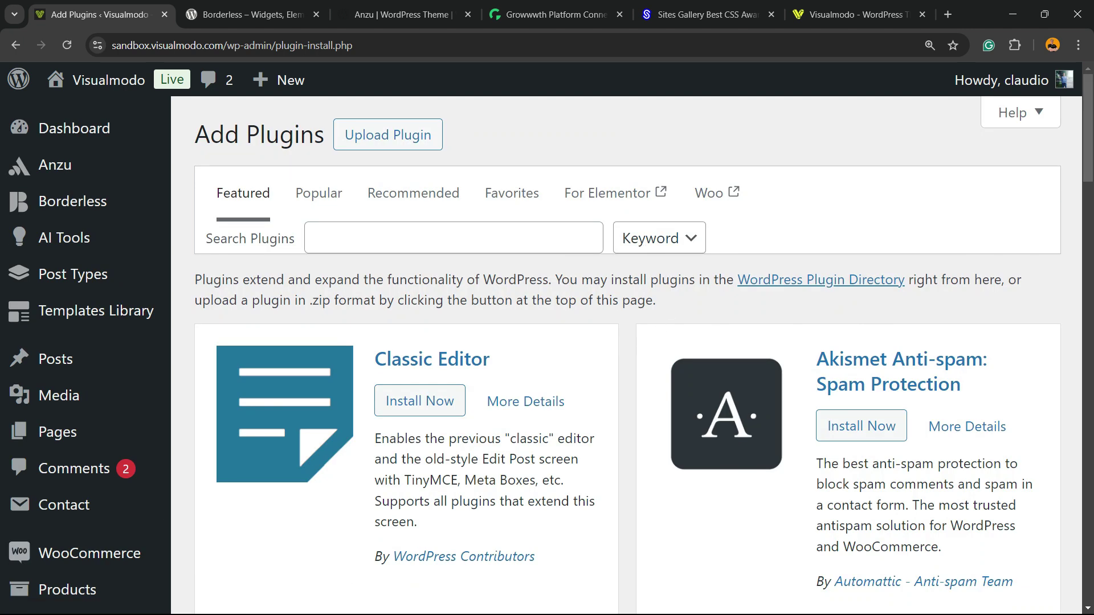
{"action": "key", "text": "ctrl+minus"}
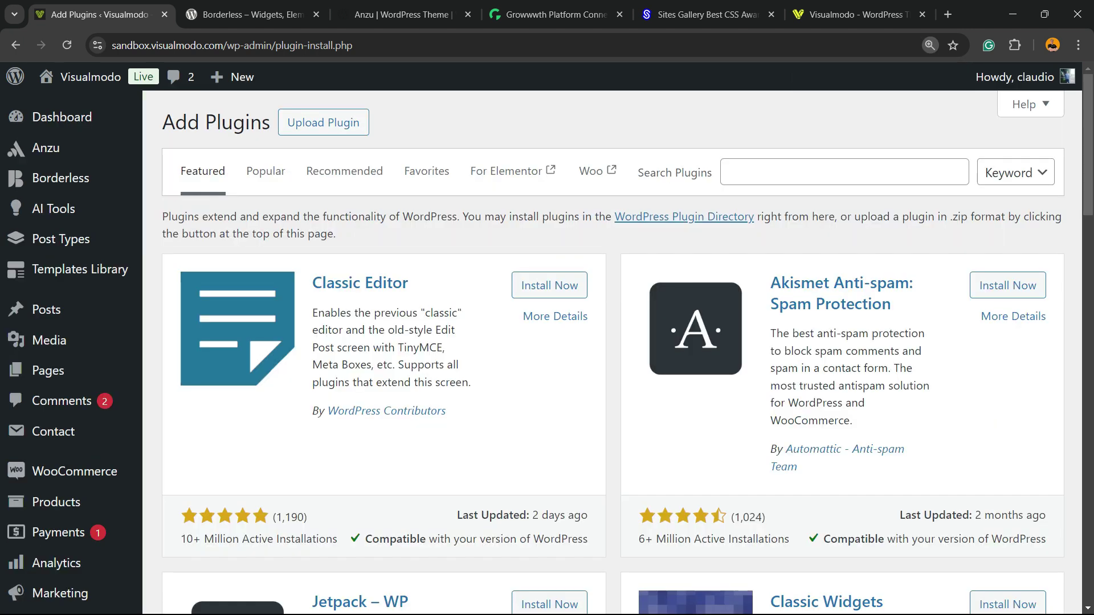
{"action": "left_click", "coordinate": [802, 172]}
{"action": "type", "text": "Widget Options"}
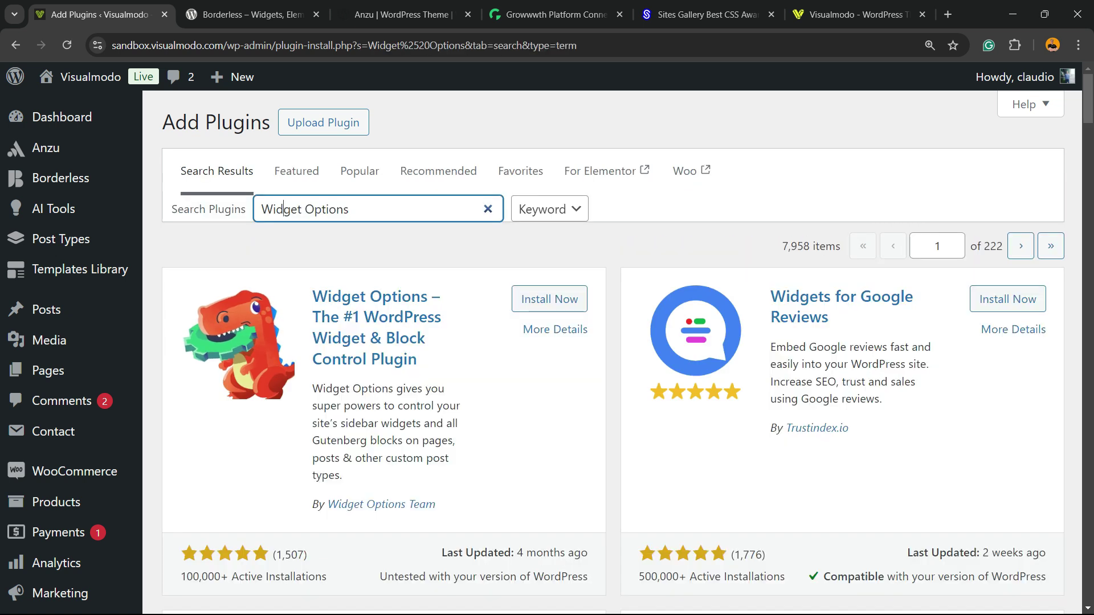
Step: Install and activate the Widget Options plugin
{"action": "triple_click", "coordinate": [264, 209]}
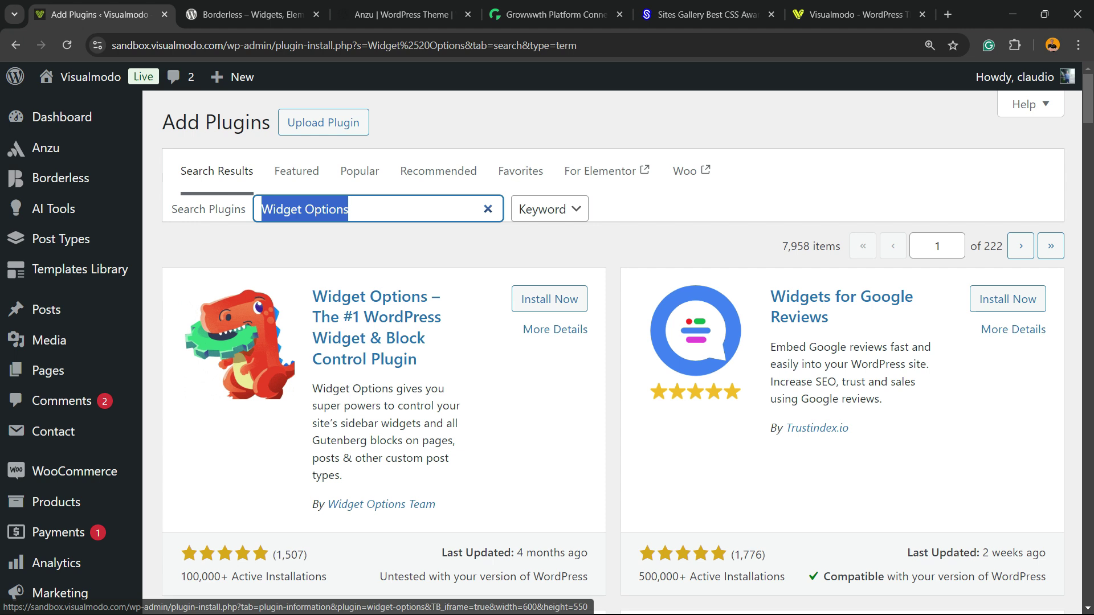
{"action": "left_click", "coordinate": [550, 299]}
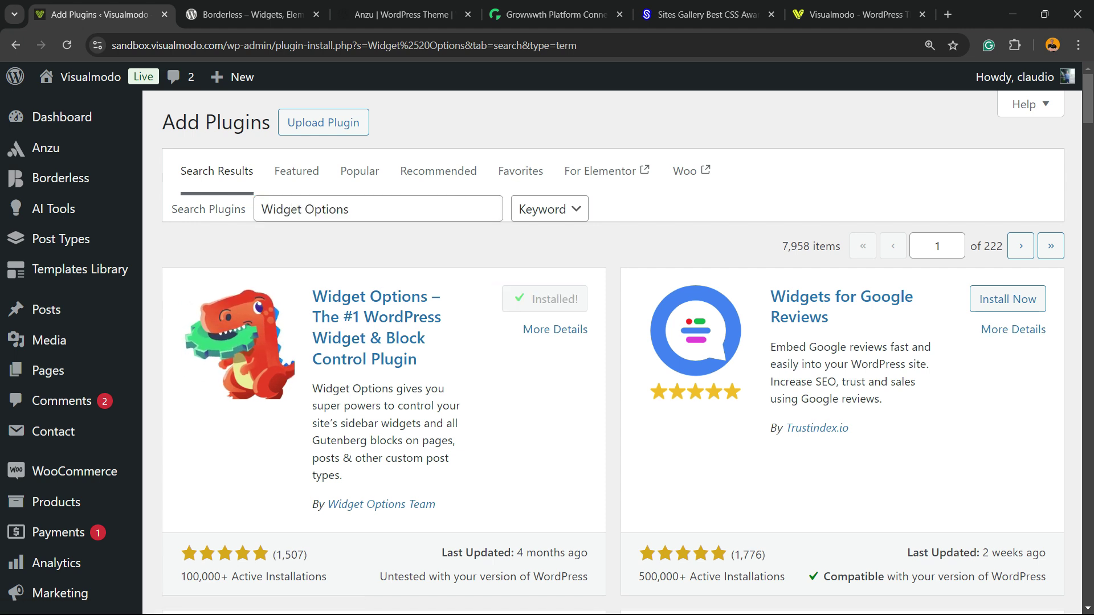
{"action": "left_click", "coordinate": [557, 299]}
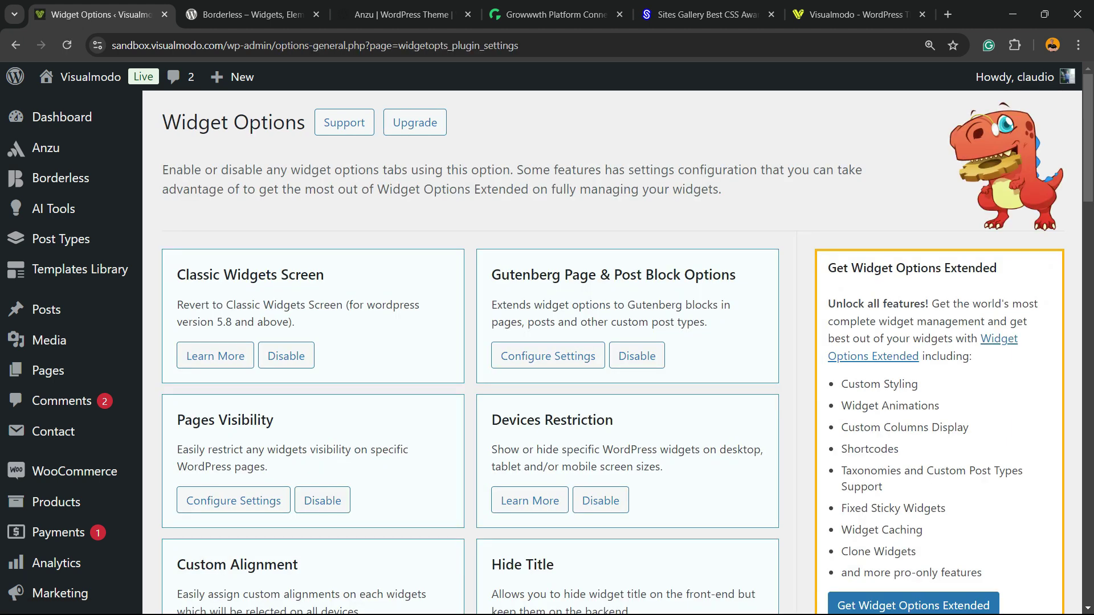
Step: Disable the Gutenberg Page & Post Block Options feature, then enable it again after reading its description
{"action": "left_click", "coordinate": [636, 356]}
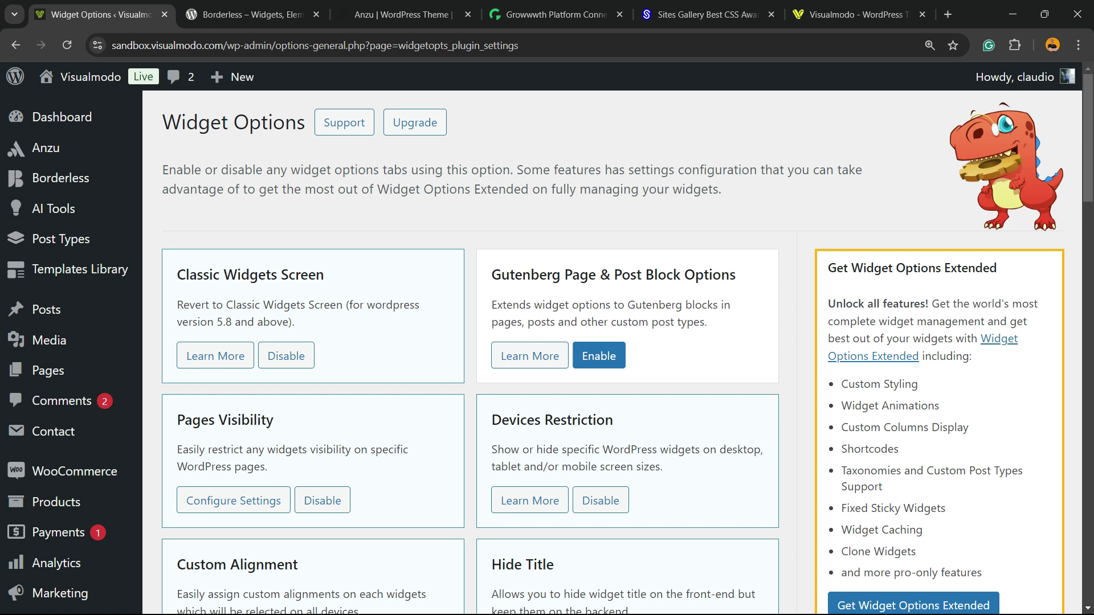
{"action": "left_click_drag", "start_coordinate": [491, 275], "coordinate": [737, 274]}
{"action": "left_click", "coordinate": [737, 274]}
{"action": "double_click", "coordinate": [553, 305]}
{"action": "triple_click", "coordinate": [553, 305]}
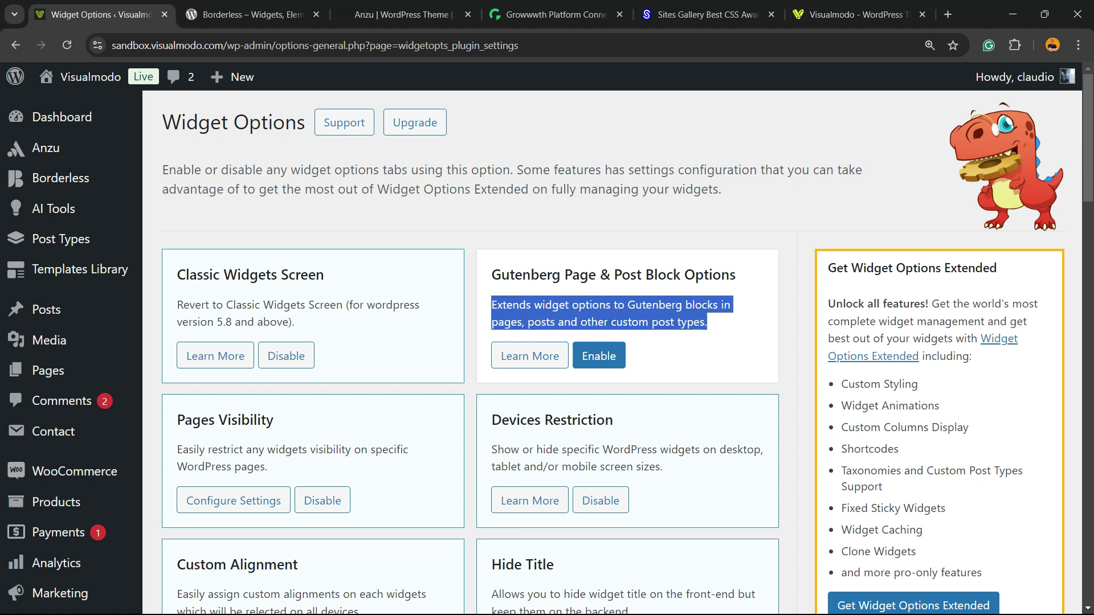
{"action": "double_click", "coordinate": [507, 321]}
{"action": "triple_click", "coordinate": [507, 322]}
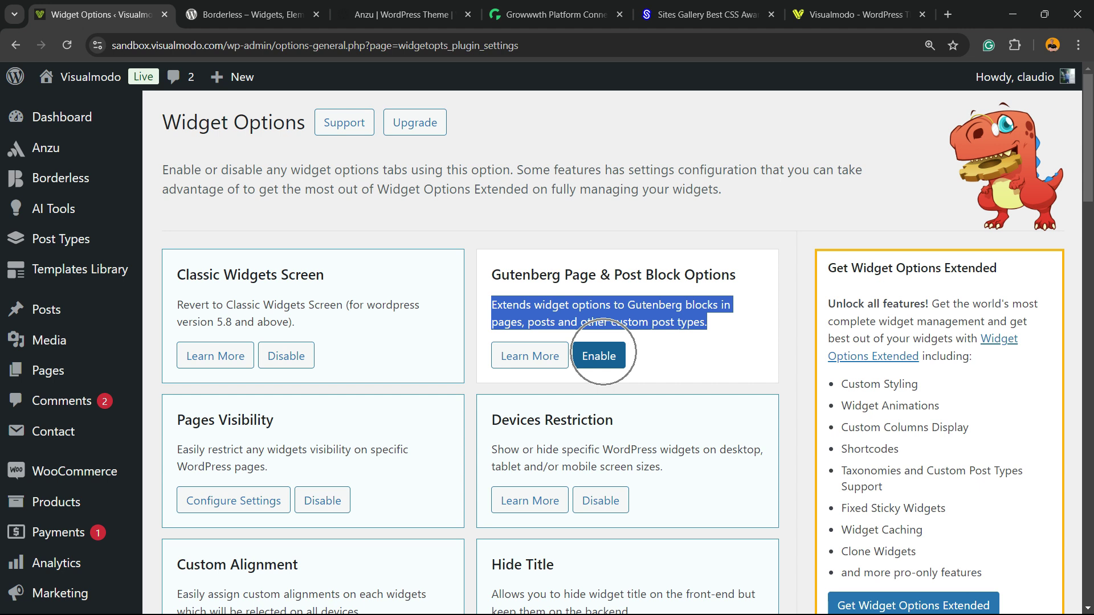
{"action": "left_click", "coordinate": [598, 357]}
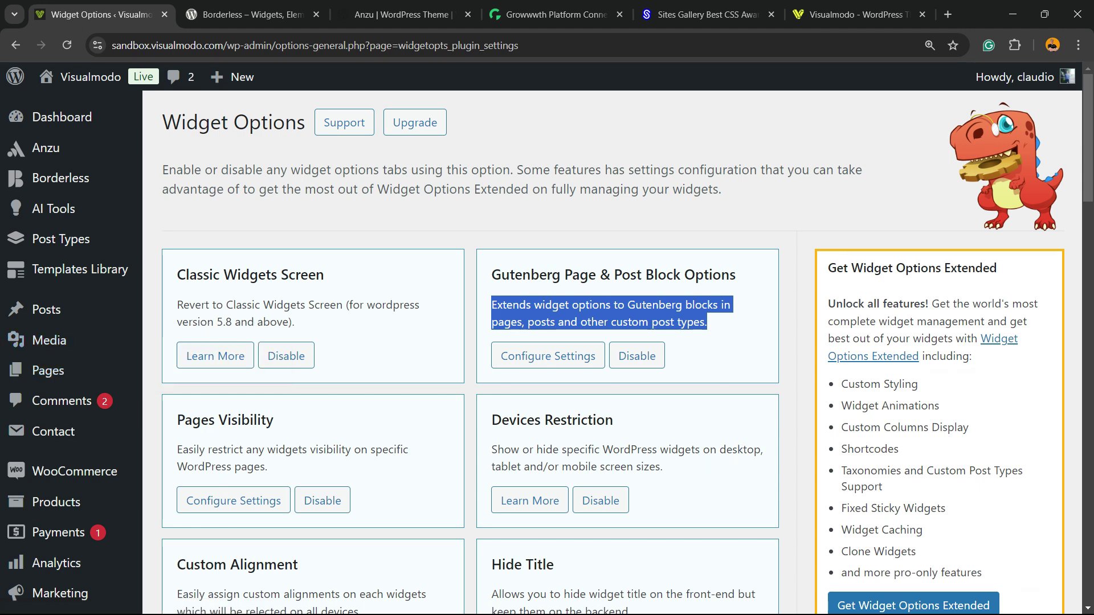
Step: Open the site's Widgets management screen
{"action": "scroll", "coordinate": [57, 353], "scroll_direction": "down", "scroll_amount": 2}
{"action": "mouse_move", "coordinate": [62, 561]}
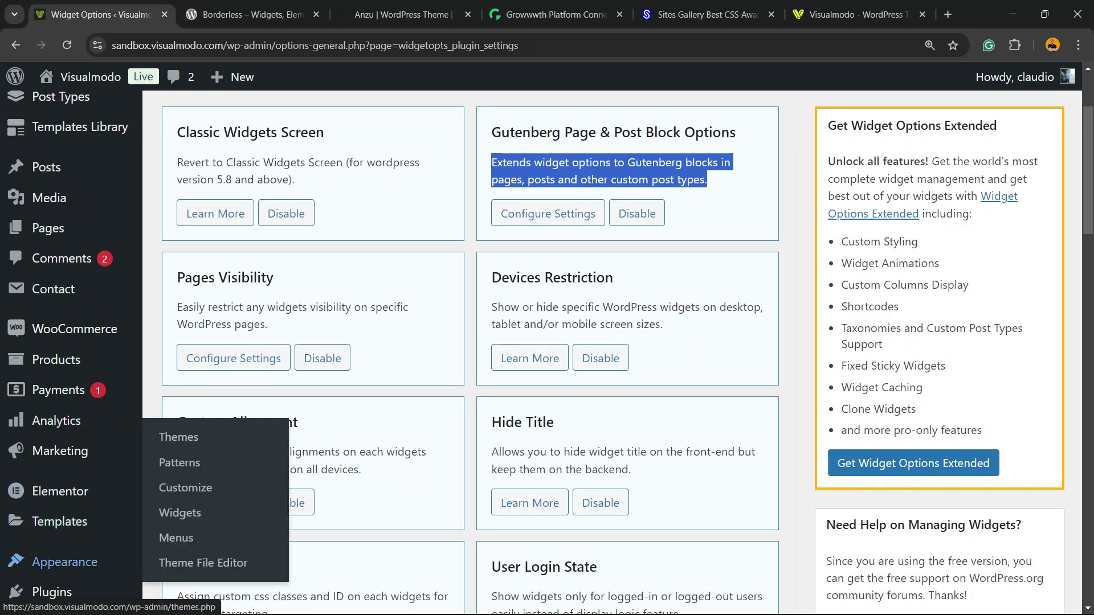
{"action": "left_click", "coordinate": [179, 513]}
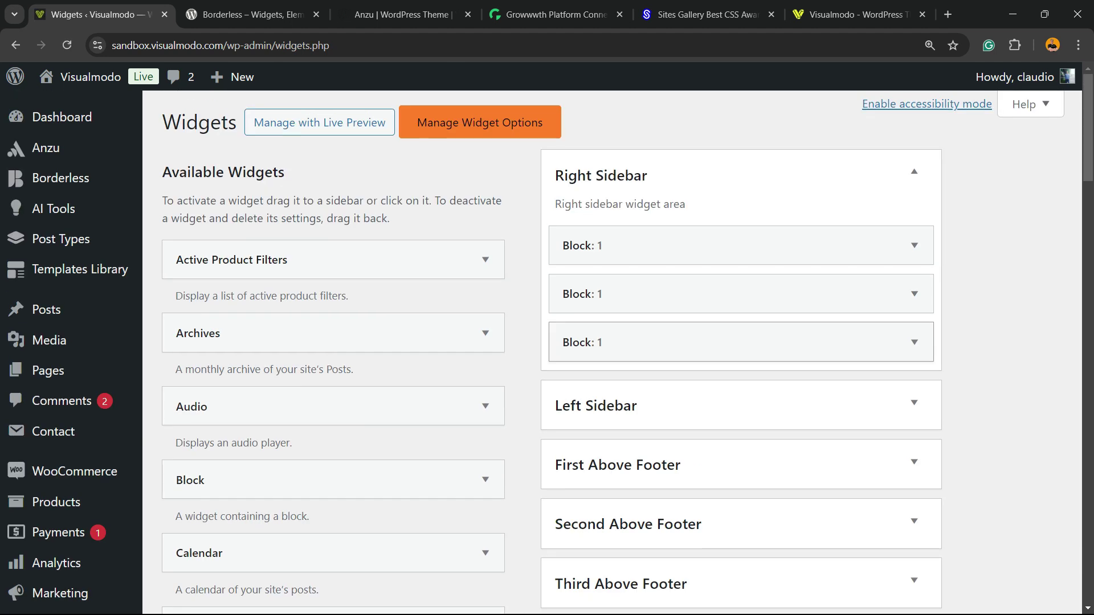
Step: Set the first block widget of the Right Sidebar, the search block, to hide on Mobile devices and save it
{"action": "left_click", "coordinate": [741, 245]}
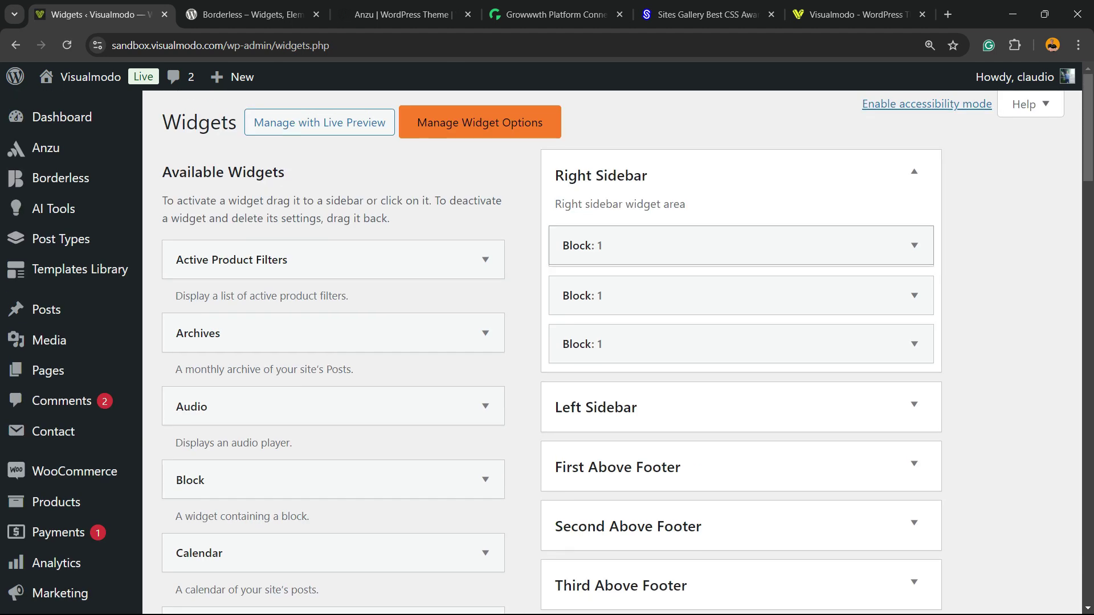
{"action": "scroll", "coordinate": [741, 341], "scroll_direction": "down", "scroll_amount": 2}
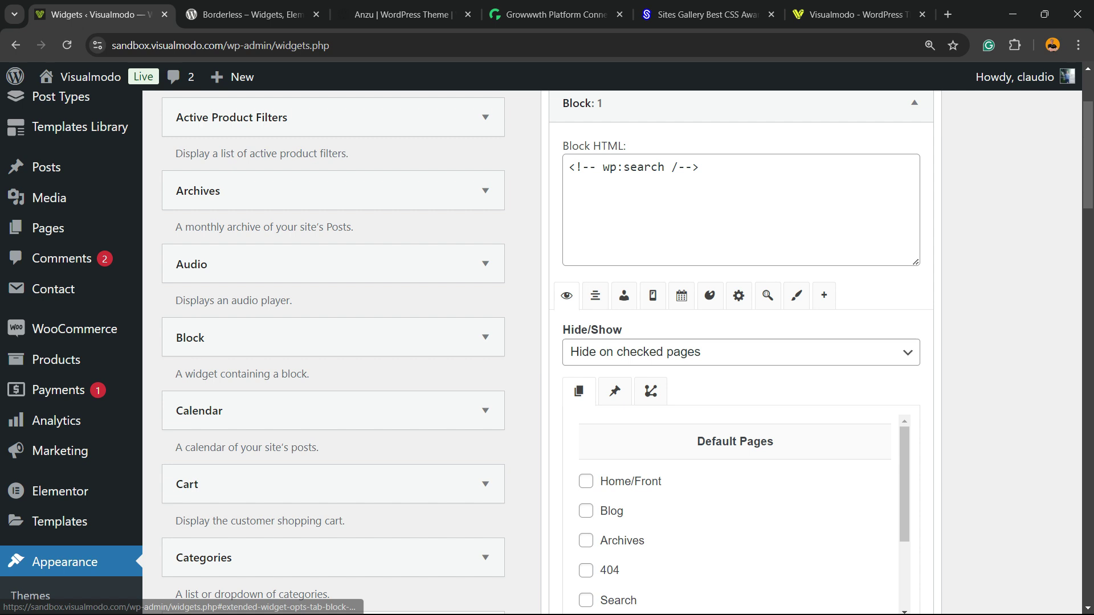
{"action": "left_click", "coordinate": [653, 295]}
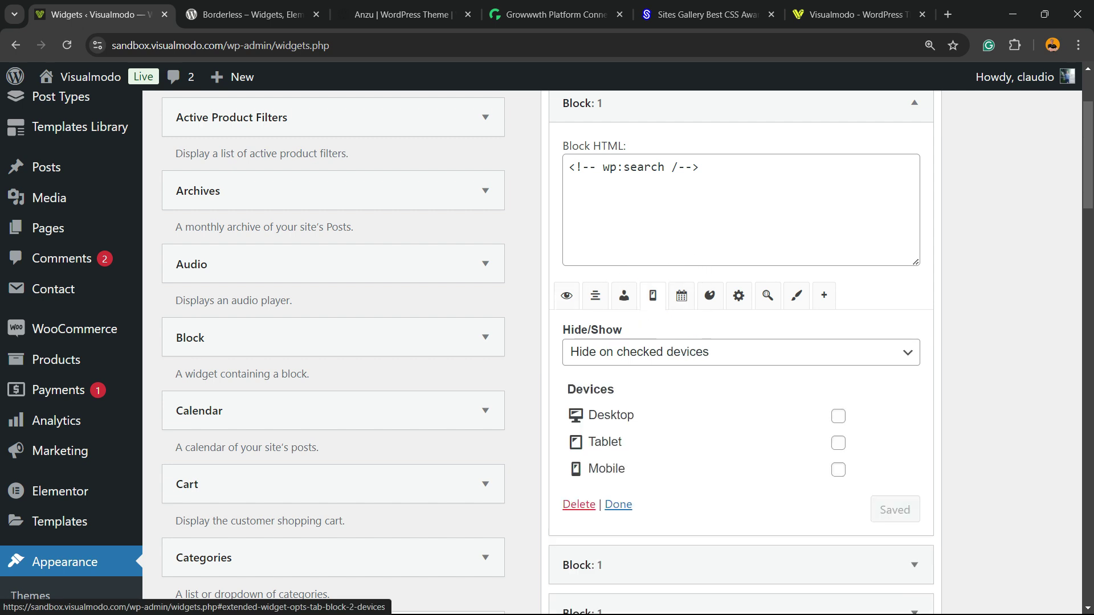
{"action": "left_click", "coordinate": [838, 470]}
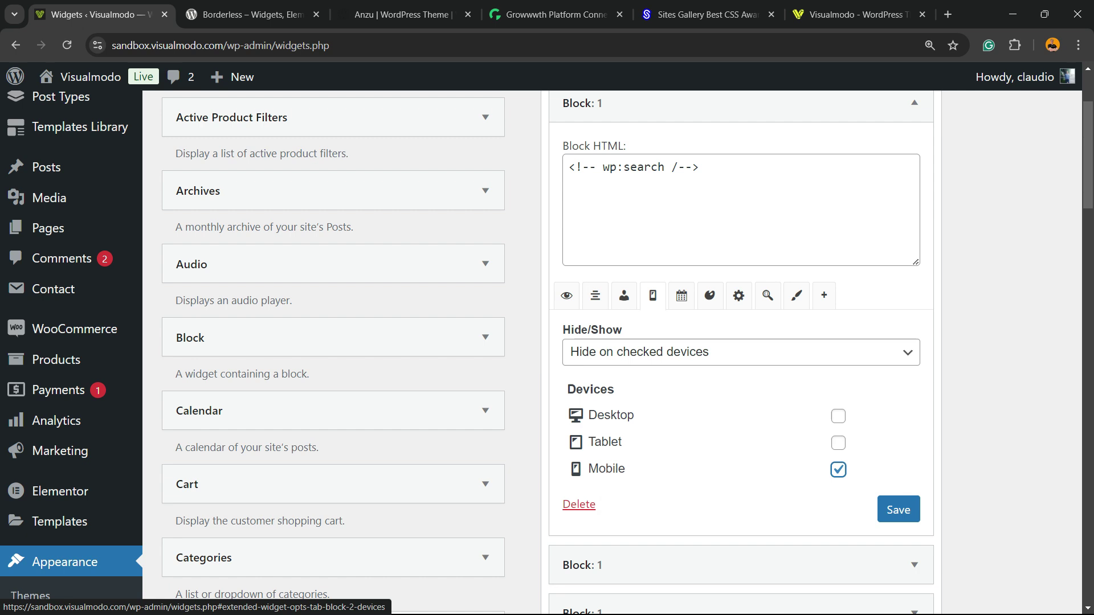
{"action": "left_click", "coordinate": [740, 352]}
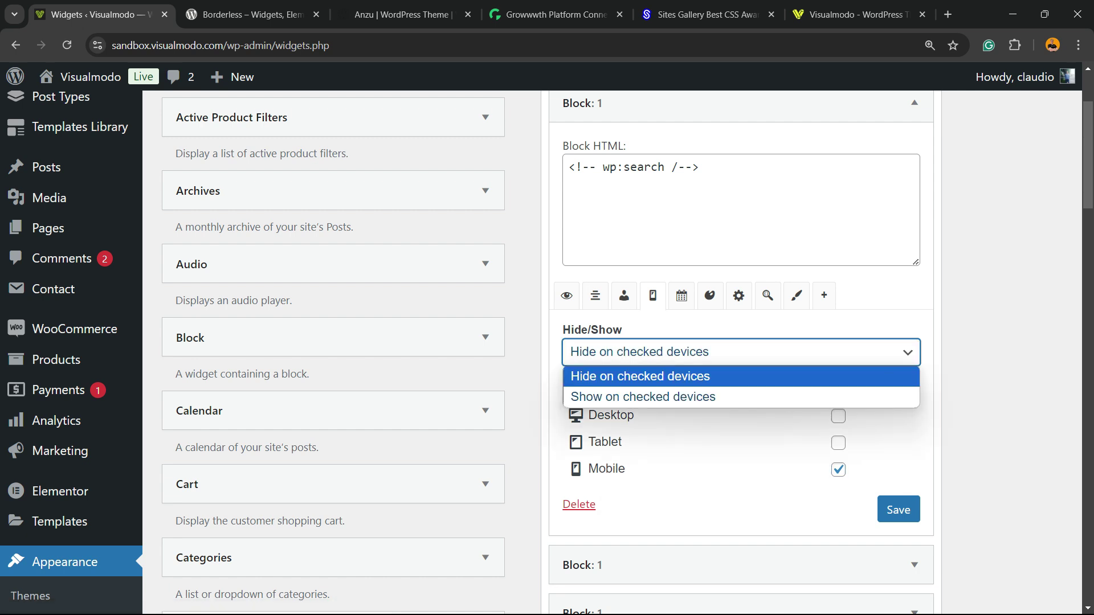
{"action": "key", "text": "Escape"}
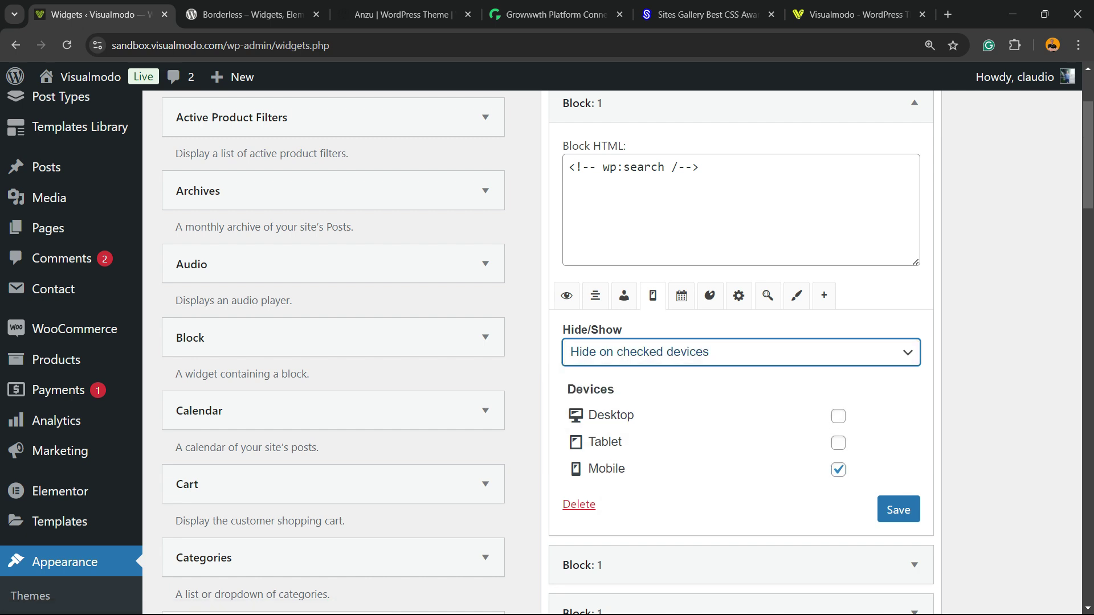
{"action": "left_click", "coordinate": [898, 510]}
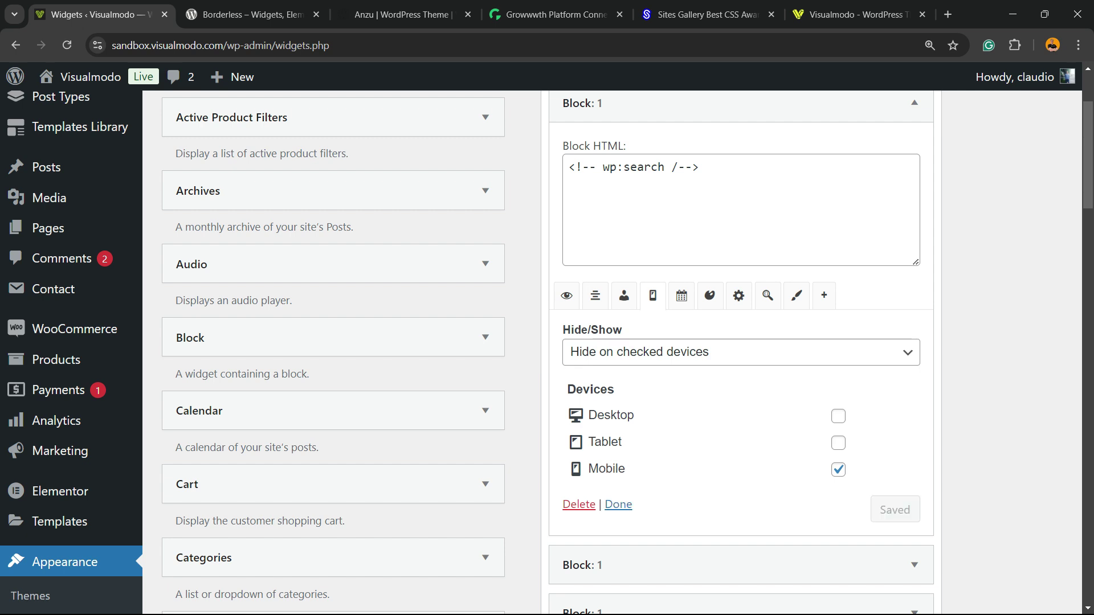
Step: Create a new page and insert a Heading block in it
{"action": "scroll", "coordinate": [546, 342], "scroll_direction": "up", "scroll_amount": 3}
{"action": "mouse_move", "coordinate": [48, 370]}
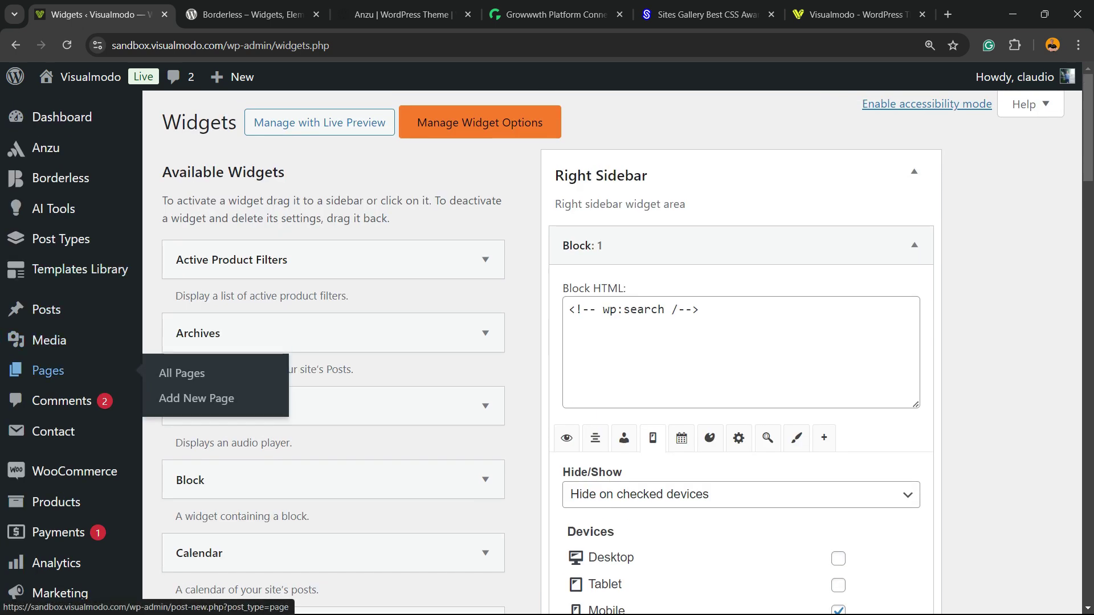
{"action": "left_click", "coordinate": [196, 399]}
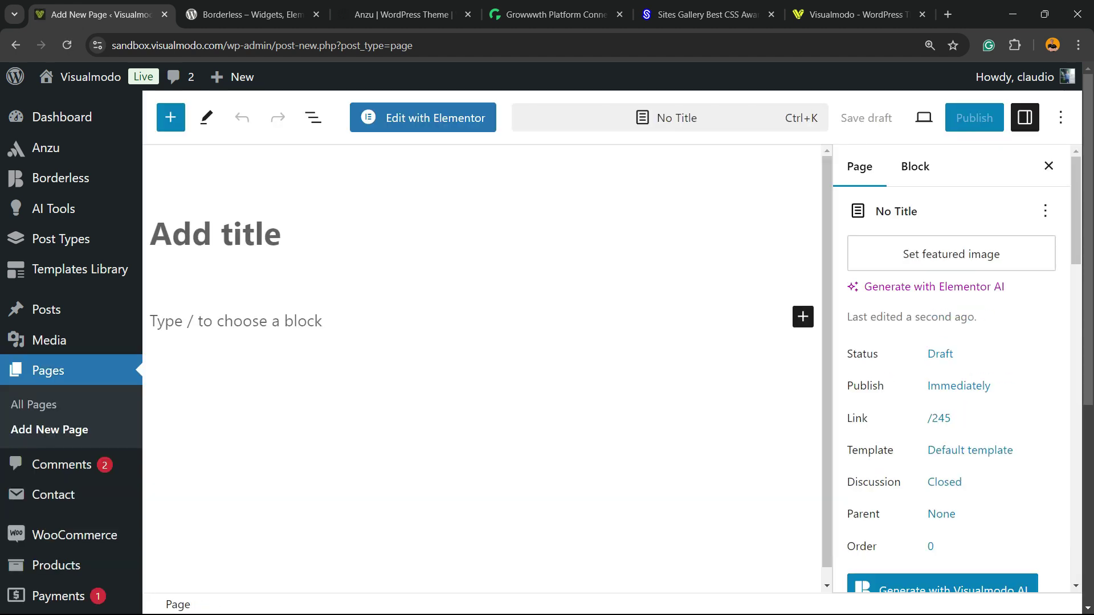
{"action": "left_click", "coordinate": [803, 316]}
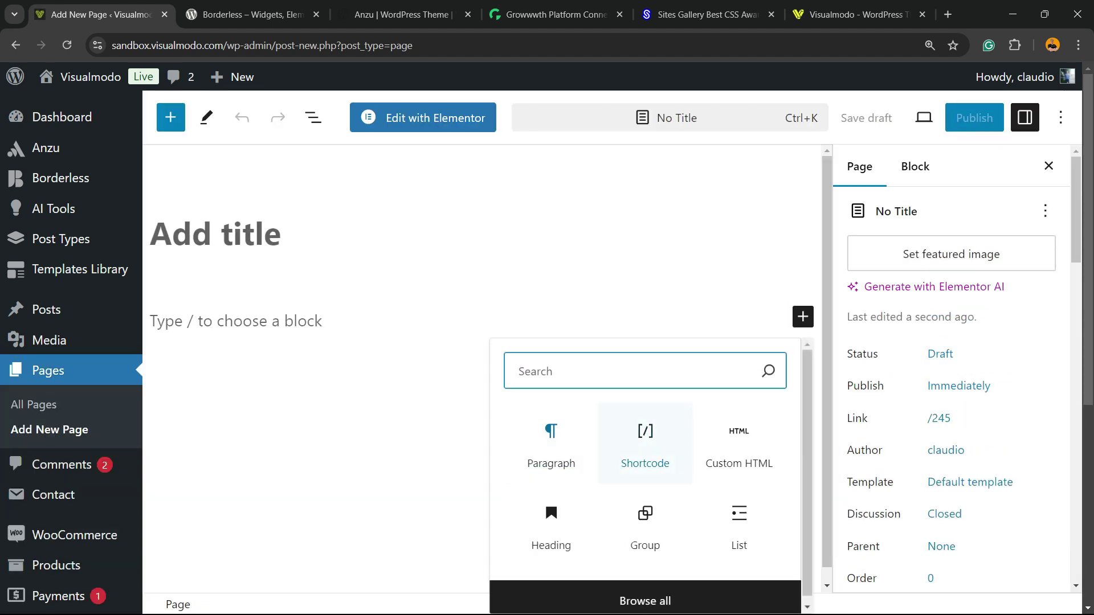
{"action": "left_click", "coordinate": [551, 521]}
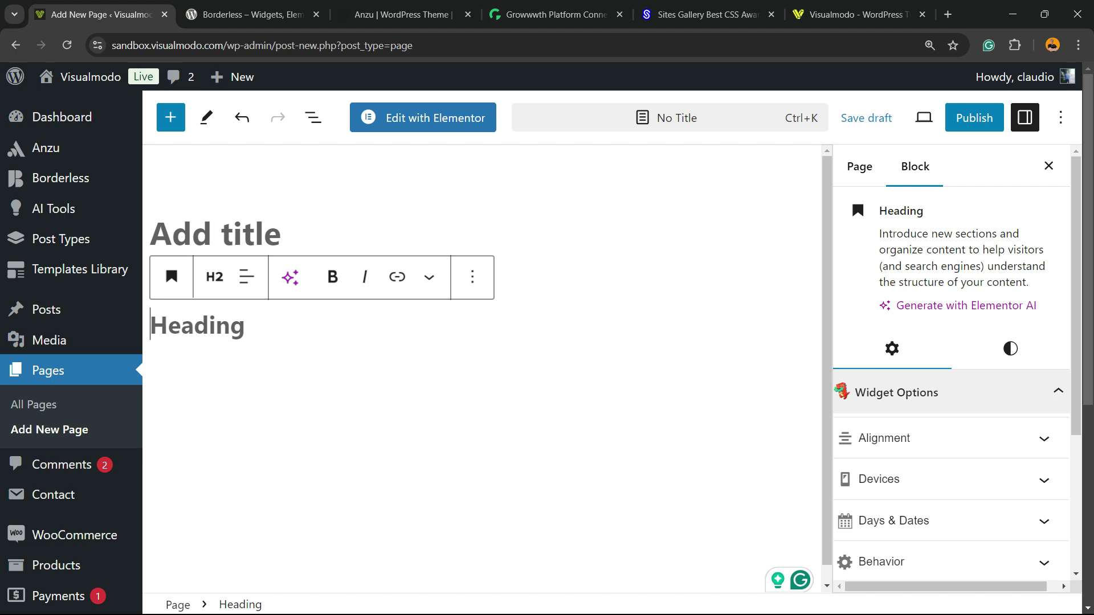
Step: Examine the Widget Options of the heading block, including the Hide/Show choices of its Devices settings
{"action": "scroll", "coordinate": [951, 399], "scroll_direction": "down", "scroll_amount": 3}
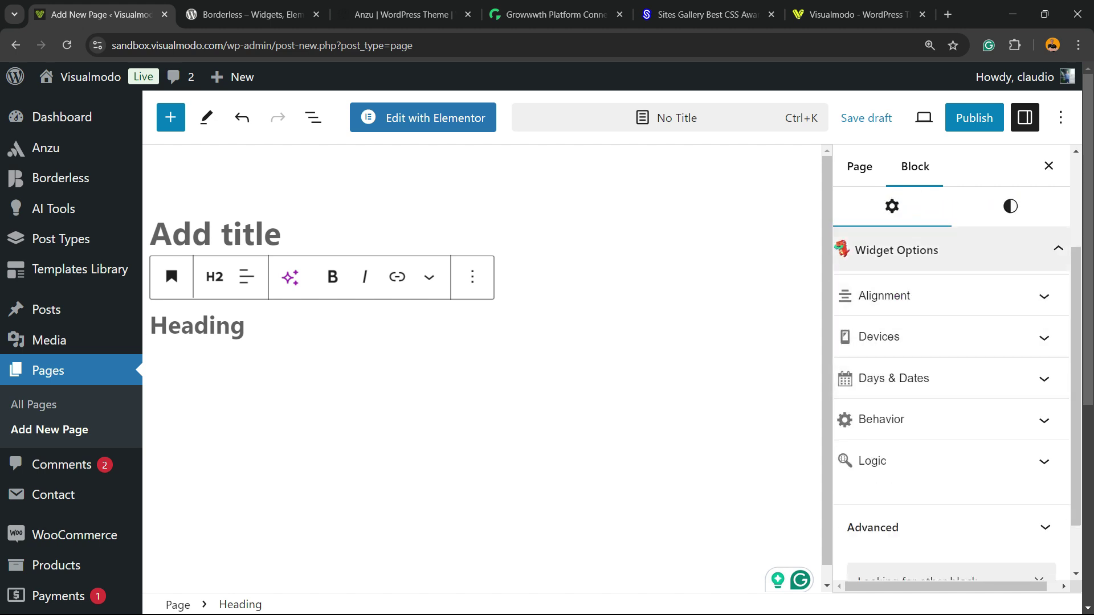
{"action": "left_click", "coordinate": [950, 250]}
{"action": "scroll", "coordinate": [950, 391], "scroll_direction": "down", "scroll_amount": 3}
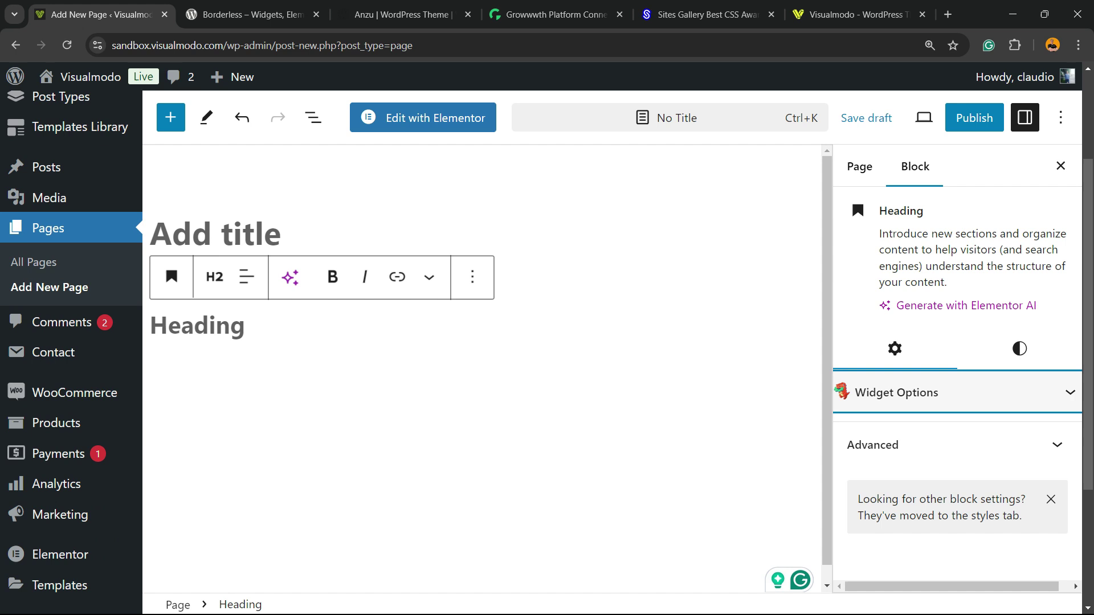
{"action": "left_click", "coordinate": [950, 391]}
{"action": "scroll", "coordinate": [952, 370], "scroll_direction": "down", "scroll_amount": 3}
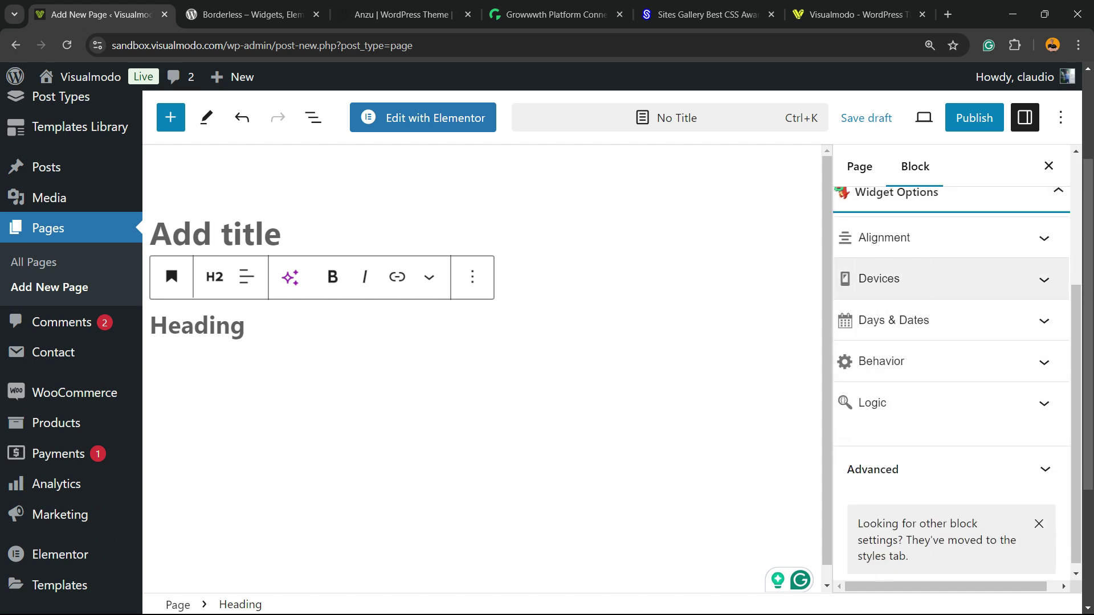
{"action": "left_click", "coordinate": [880, 278]}
{"action": "left_click", "coordinate": [957, 343]}
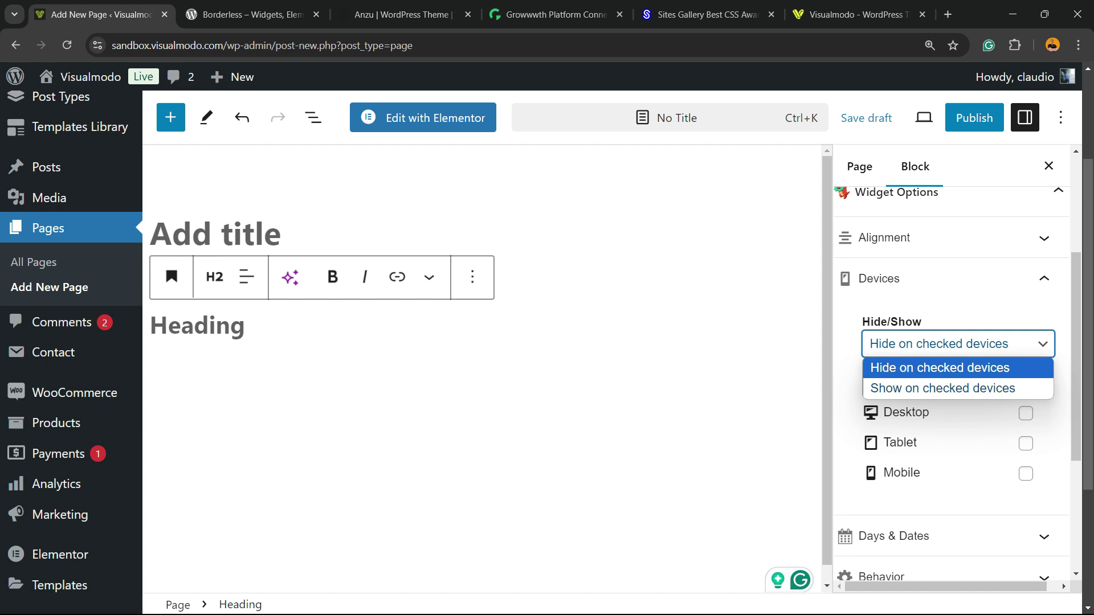
{"action": "key", "text": "Escape"}
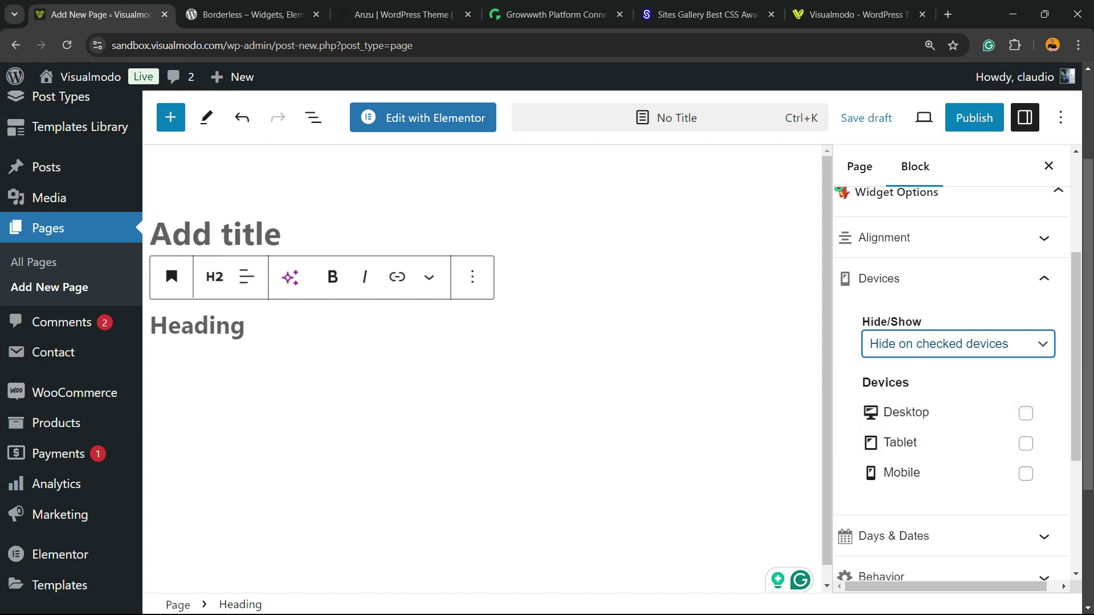
Step: Try out the Mobile, Tablet and Desktop checkboxes in the heading's device visibility settings
{"action": "left_click", "coordinate": [1024, 473]}
{"action": "double_click", "coordinate": [901, 473]}
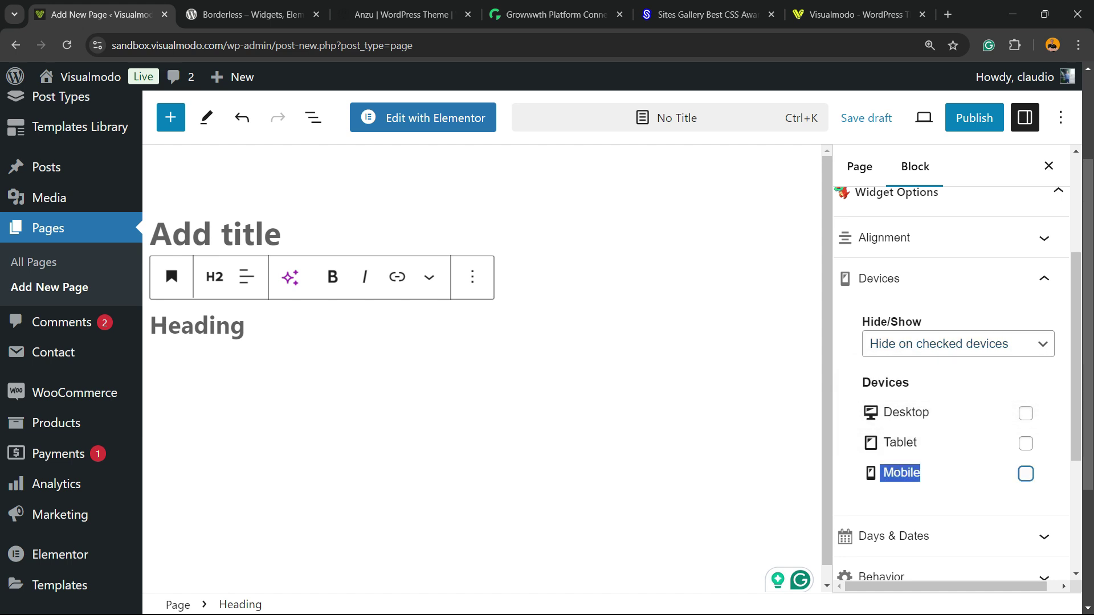
{"action": "left_click", "coordinate": [901, 473]}
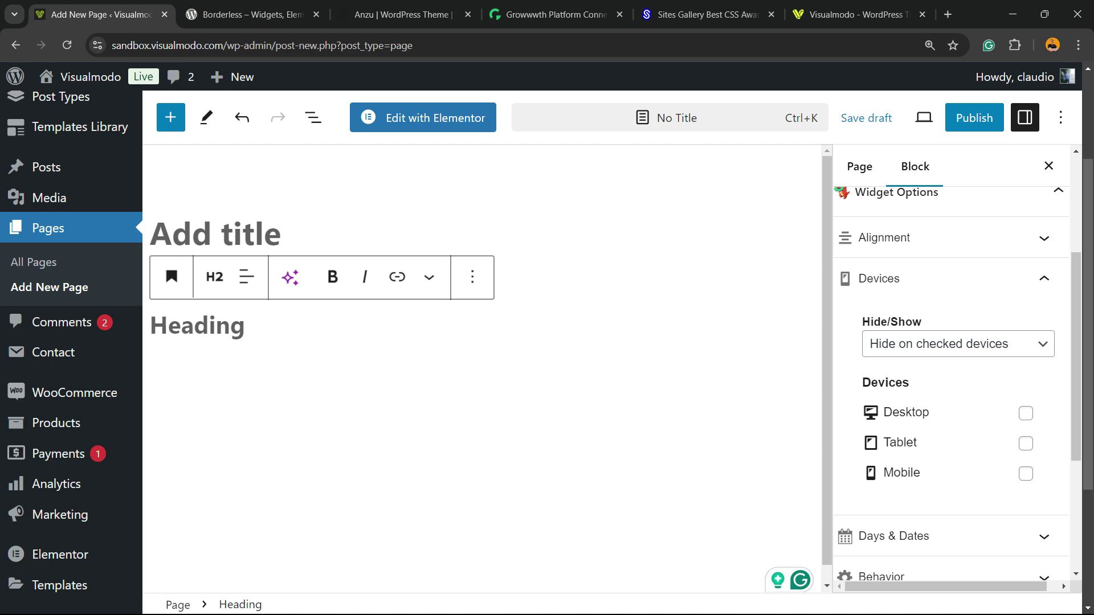
{"action": "left_click", "coordinate": [1025, 444]}
{"action": "left_click", "coordinate": [1025, 413]}
{"action": "left_click", "coordinate": [1025, 473]}
{"action": "scroll", "coordinate": [1025, 473], "scroll_direction": "down", "scroll_amount": 2}
{"action": "left_click_drag", "start_coordinate": [1019, 587], "coordinate": [1031, 586]}
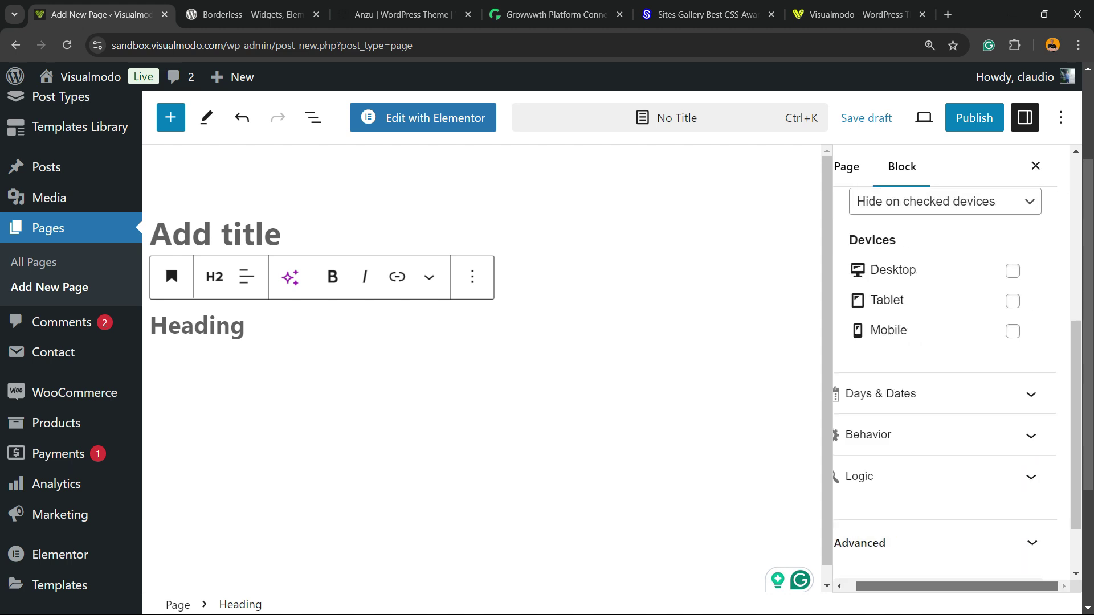
{"action": "left_click", "coordinate": [1013, 331]}
{"action": "scroll", "coordinate": [944, 342], "scroll_direction": "up", "scroll_amount": 2}
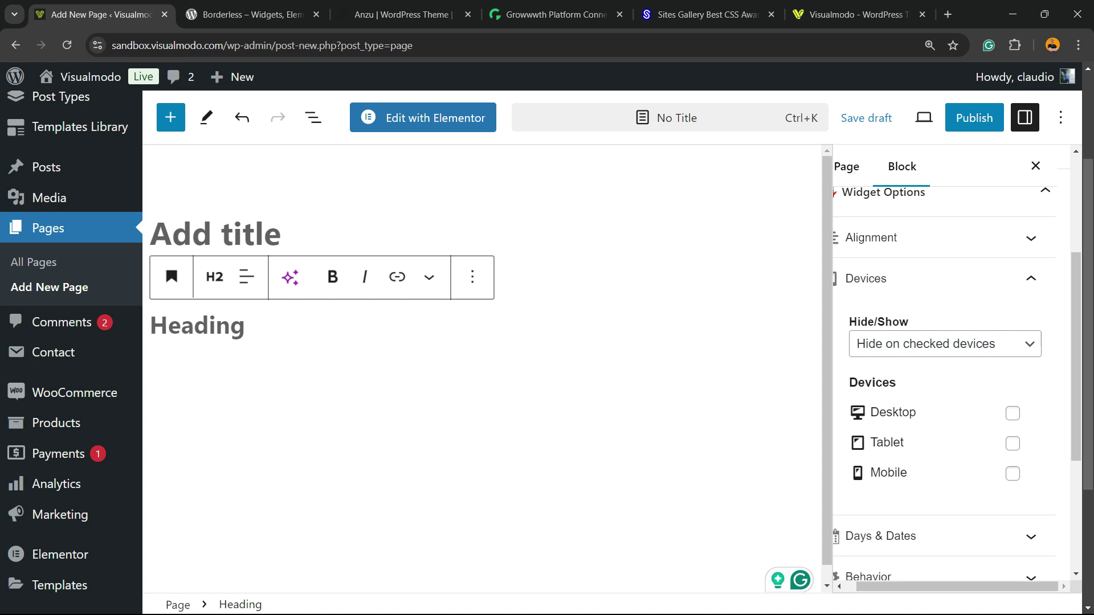
Step: Set the heading block's Hide/Show rule to Show on checked devices and enter "d243243d" as the heading text
{"action": "left_click", "coordinate": [944, 343]}
{"action": "key", "text": "Escape"}
{"action": "key", "text": "Tab"}
{"action": "key", "text": "Tab"}
{"action": "key", "text": "Tab"}
{"action": "scroll", "coordinate": [944, 343], "scroll_direction": "up", "scroll_amount": 3}
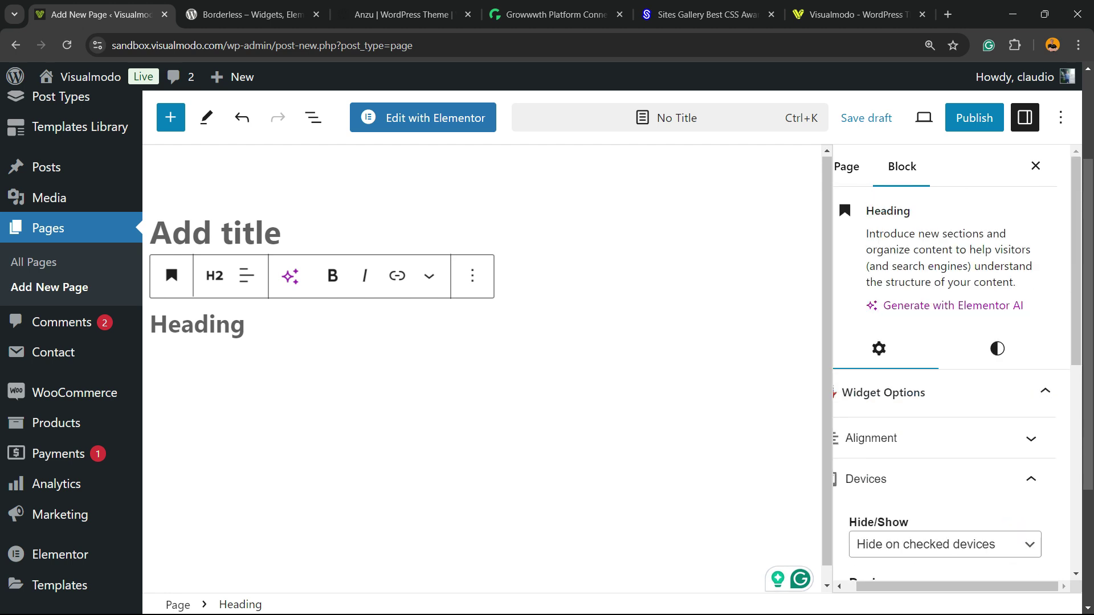
{"action": "scroll", "coordinate": [197, 325], "scroll_direction": "down", "scroll_amount": 1}
{"action": "left_click", "coordinate": [197, 317]}
{"action": "type", "text": "d243243d"}
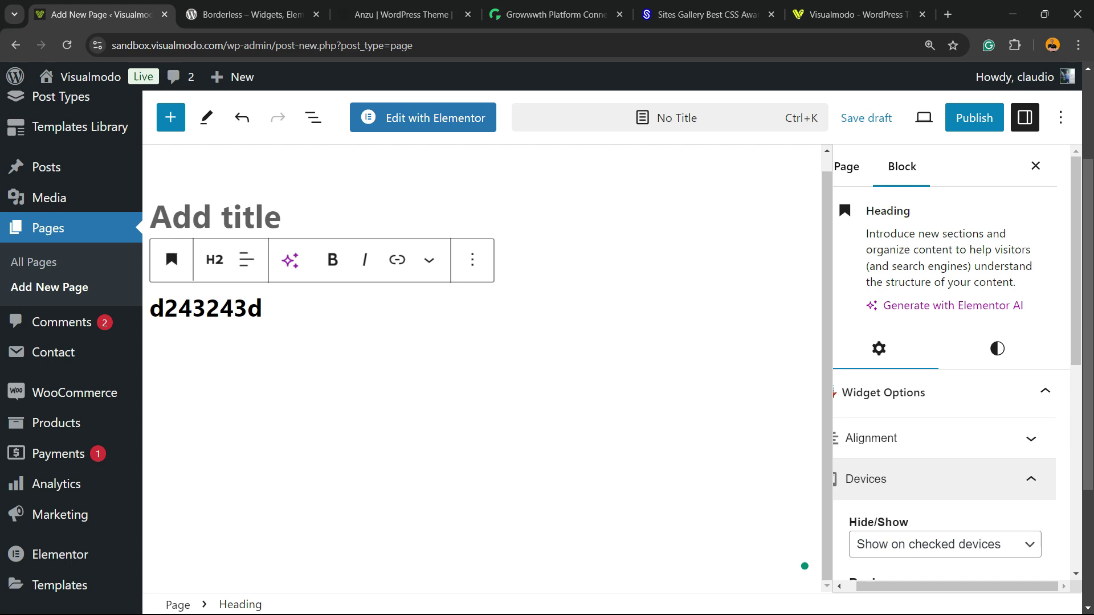
Step: Try showing the heading on Desktop, Tablet and Mobile together
{"action": "scroll", "coordinate": [946, 370], "scroll_direction": "down", "scroll_amount": 3}
{"action": "key", "text": "Tab"}
{"action": "key", "text": "Tab"}
{"action": "key", "text": "Tab"}
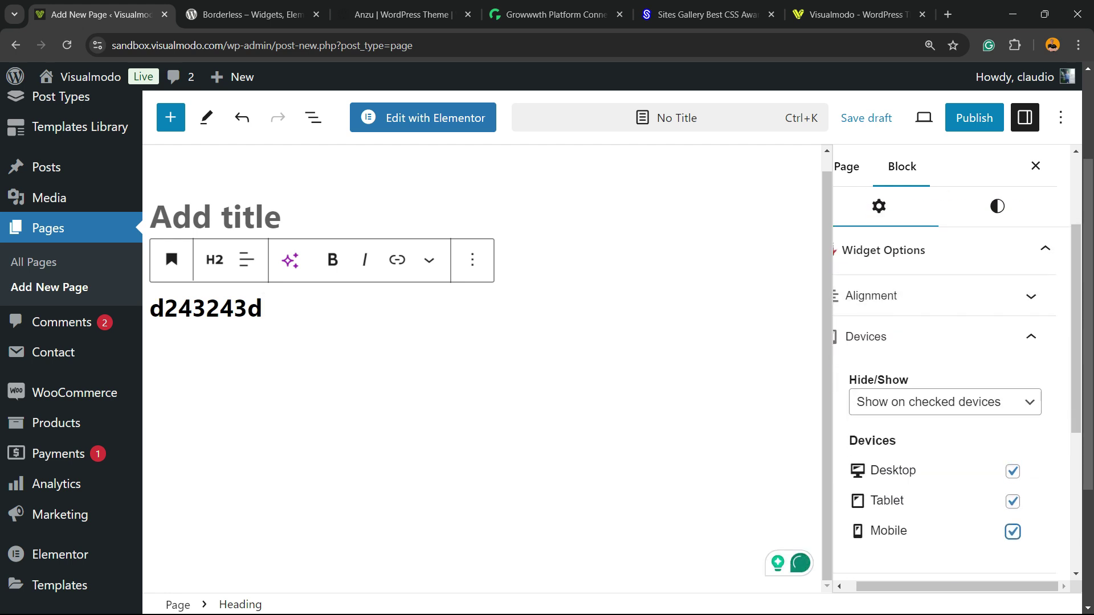
{"action": "scroll", "coordinate": [945, 399], "scroll_direction": "down", "scroll_amount": 1}
{"action": "scroll", "coordinate": [946, 398], "scroll_direction": "up", "scroll_amount": 1}
Step: Extend the heading text to "d243243df" and mark Desktop as the only device that shows the block
{"action": "type", "text": "f"}
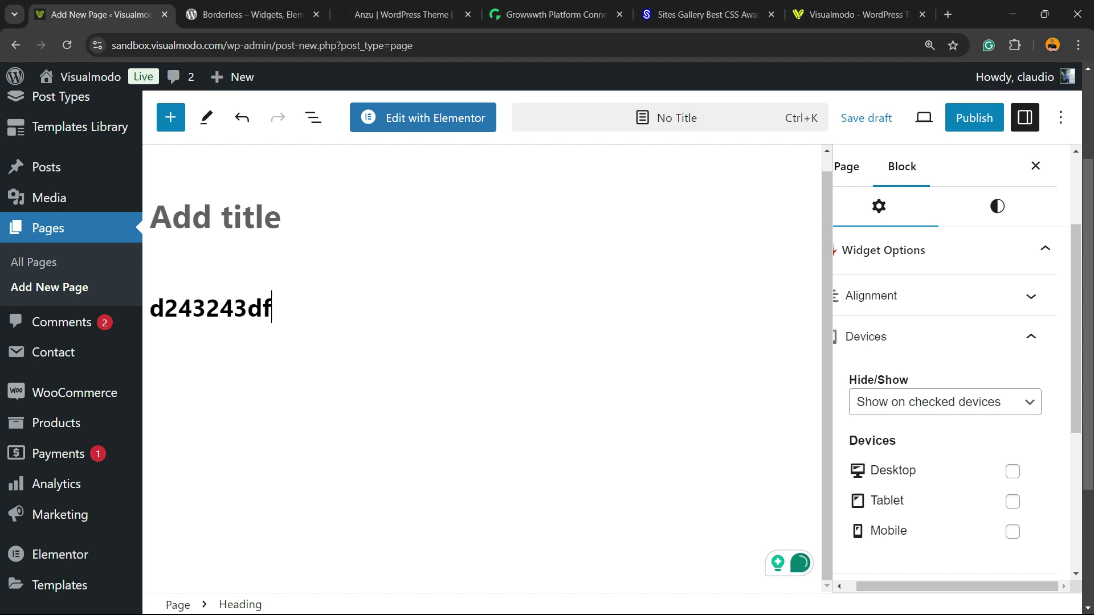
{"action": "left_click", "coordinate": [1012, 471]}
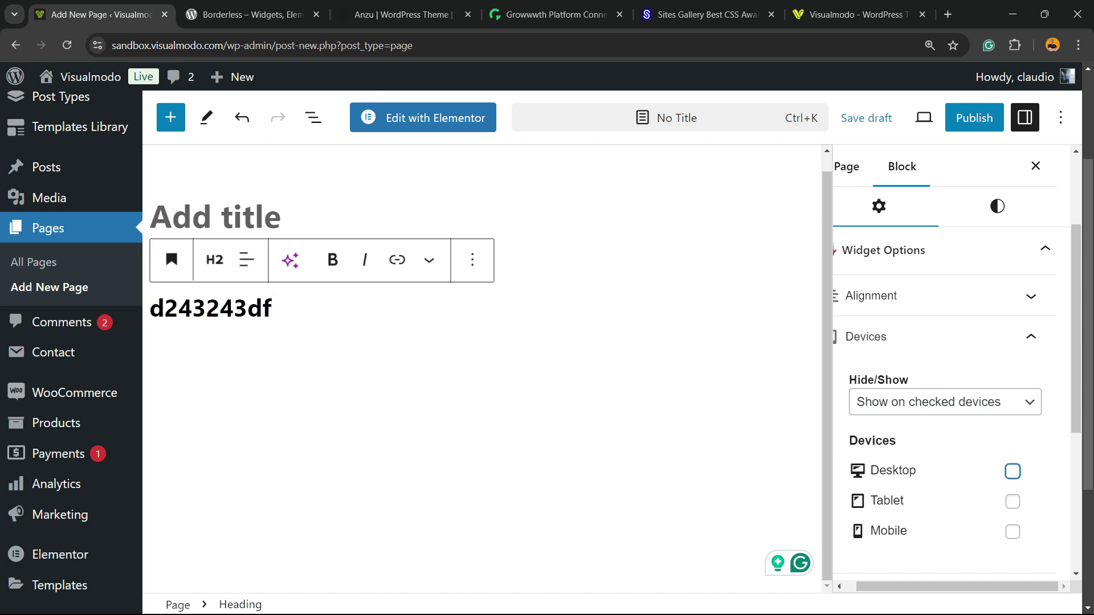
{"action": "key", "text": "Escape"}
{"action": "scroll", "coordinate": [488, 370], "scroll_direction": "up", "scroll_amount": 1}
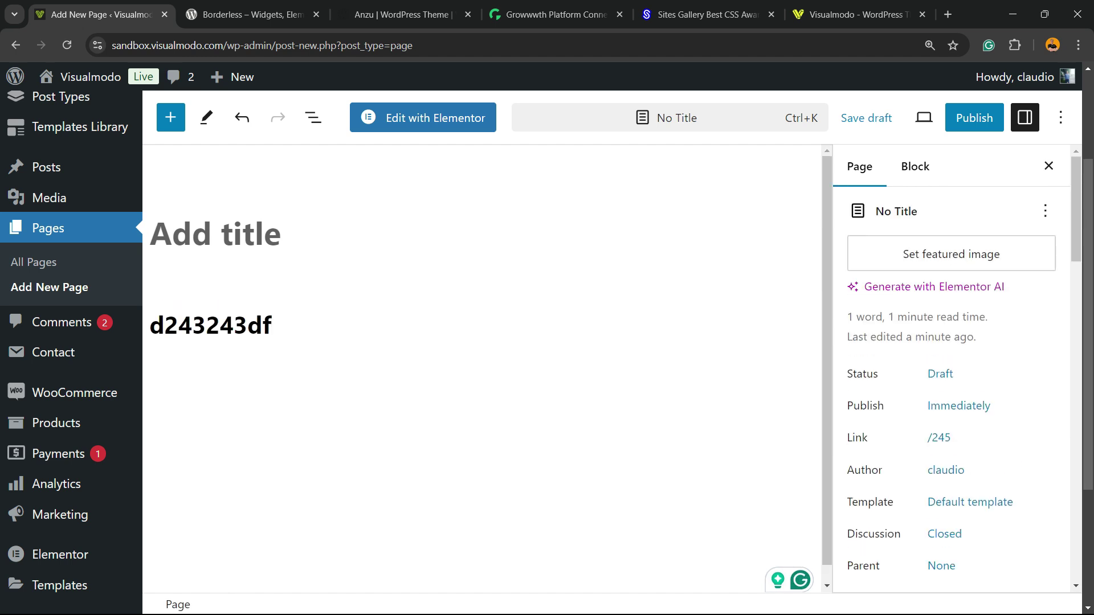
Step: Reopen the heading block's Devices settings in Widget Options and try adding Tablet to the devices that show it
{"action": "left_click", "coordinate": [272, 324]}
{"action": "left_click", "coordinate": [950, 411]}
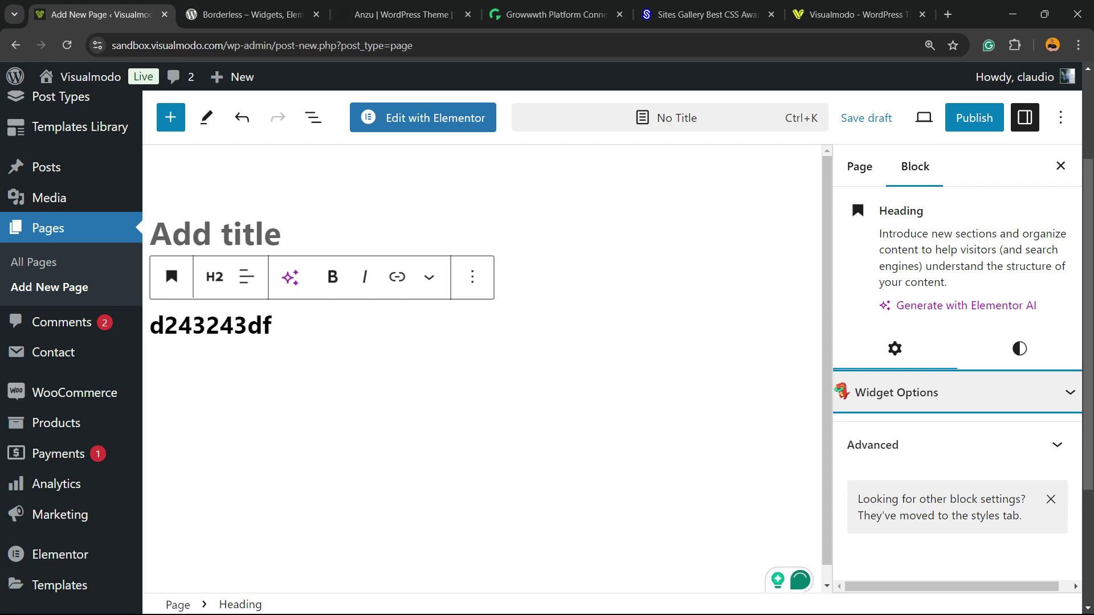
{"action": "left_click", "coordinate": [950, 392]}
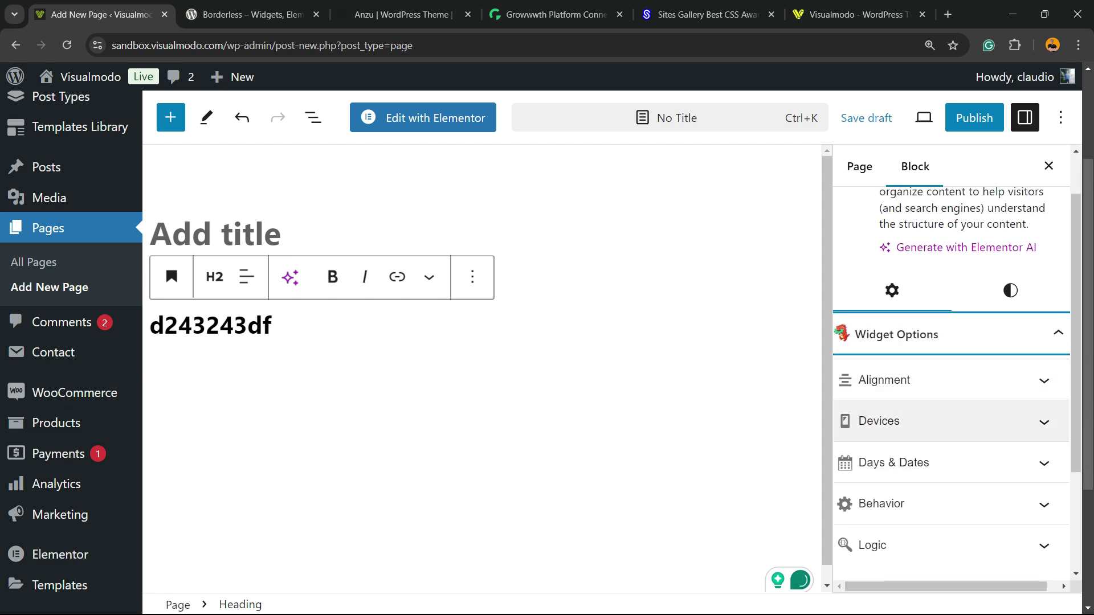
{"action": "left_click", "coordinate": [950, 420]}
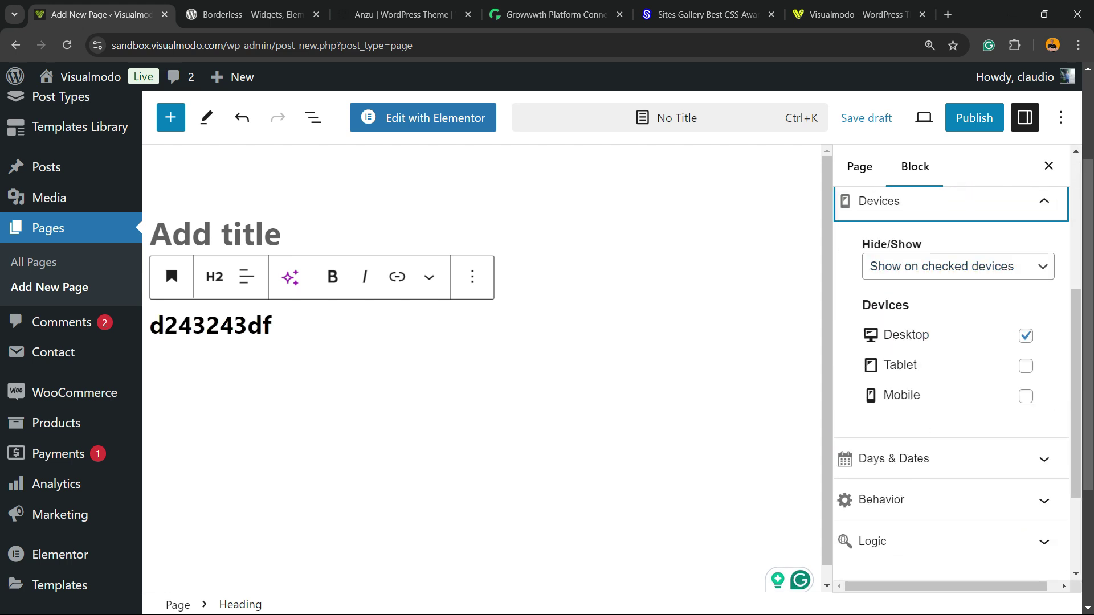
{"action": "left_click", "coordinate": [1025, 366]}
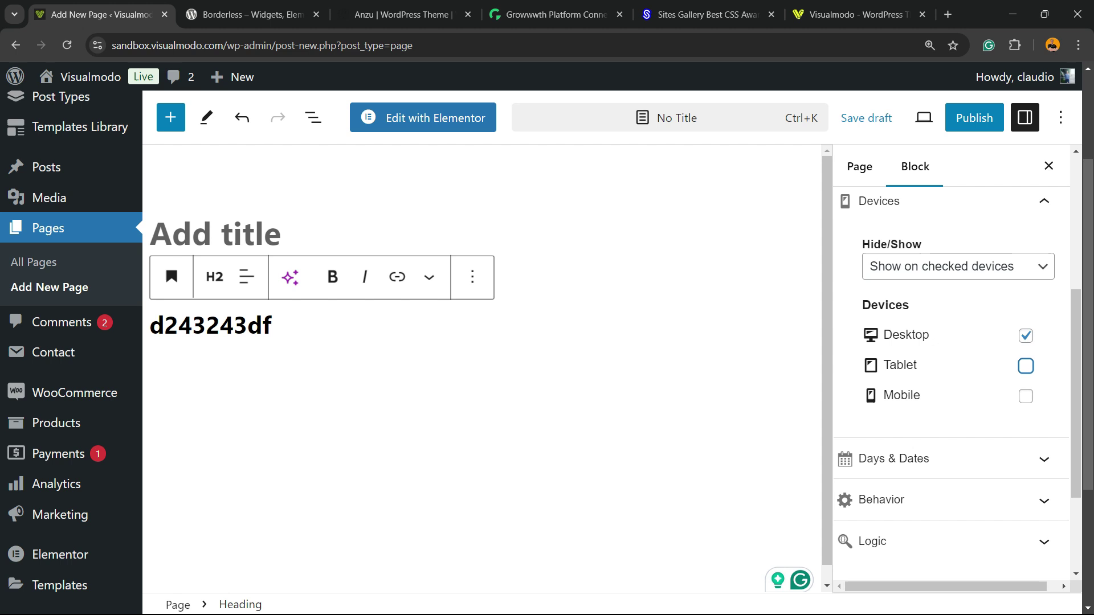
{"action": "left_click", "coordinate": [272, 325]}
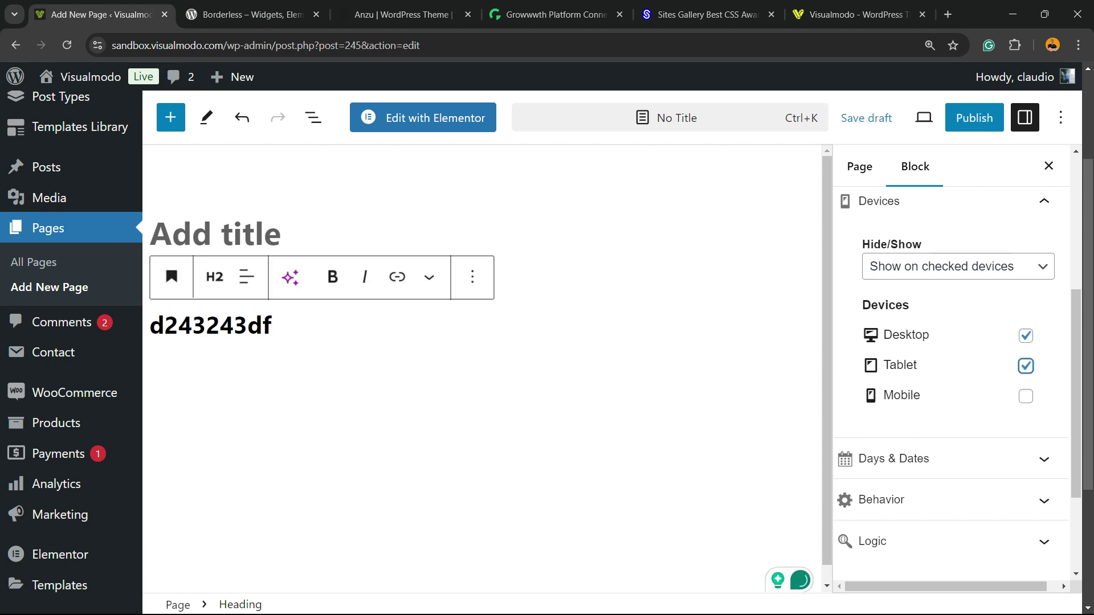
{"action": "key", "text": "space"}
{"action": "left_click", "coordinate": [957, 266]}
{"action": "left_click", "coordinate": [957, 310]}
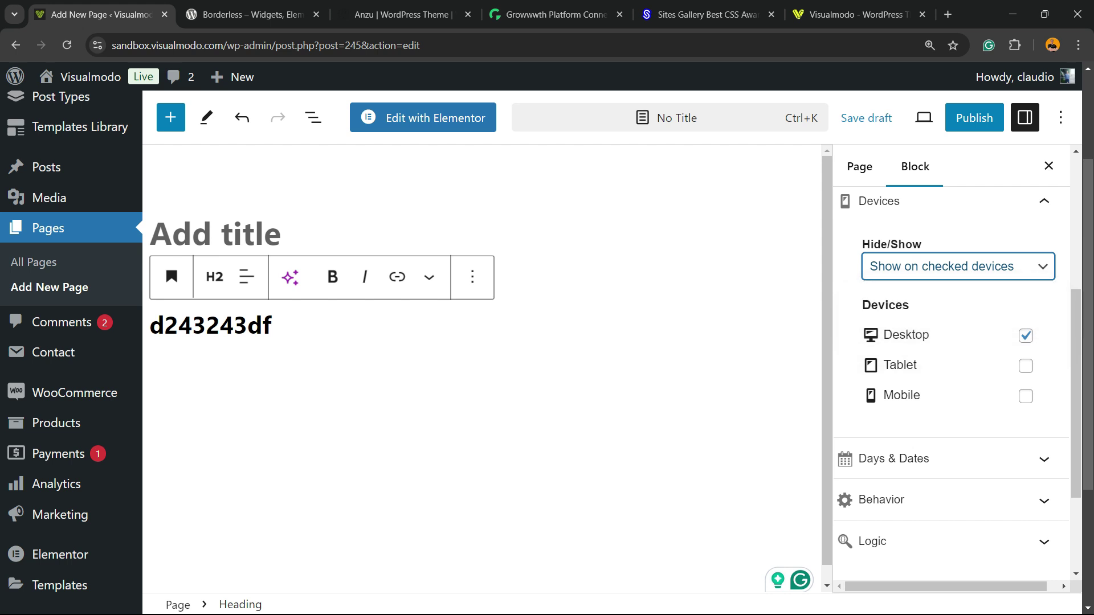
Step: Select the whole heading text and review the block's Devices settings
{"action": "triple_click", "coordinate": [211, 325]}
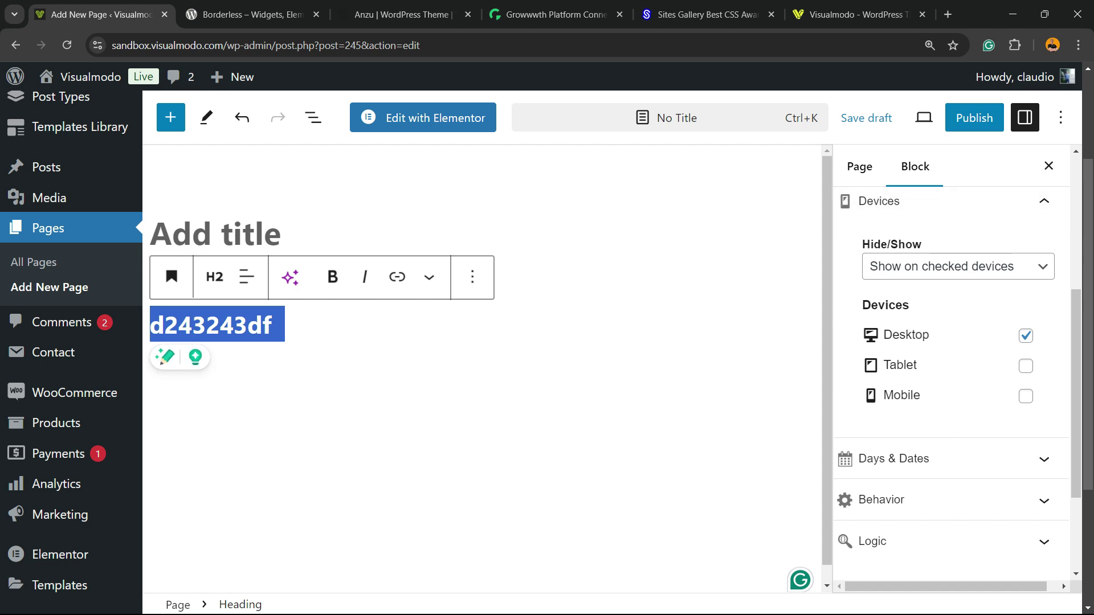
{"action": "scroll", "coordinate": [951, 371], "scroll_direction": "up", "scroll_amount": 2}
{"action": "scroll", "coordinate": [71, 342], "scroll_direction": "up", "scroll_amount": 2}
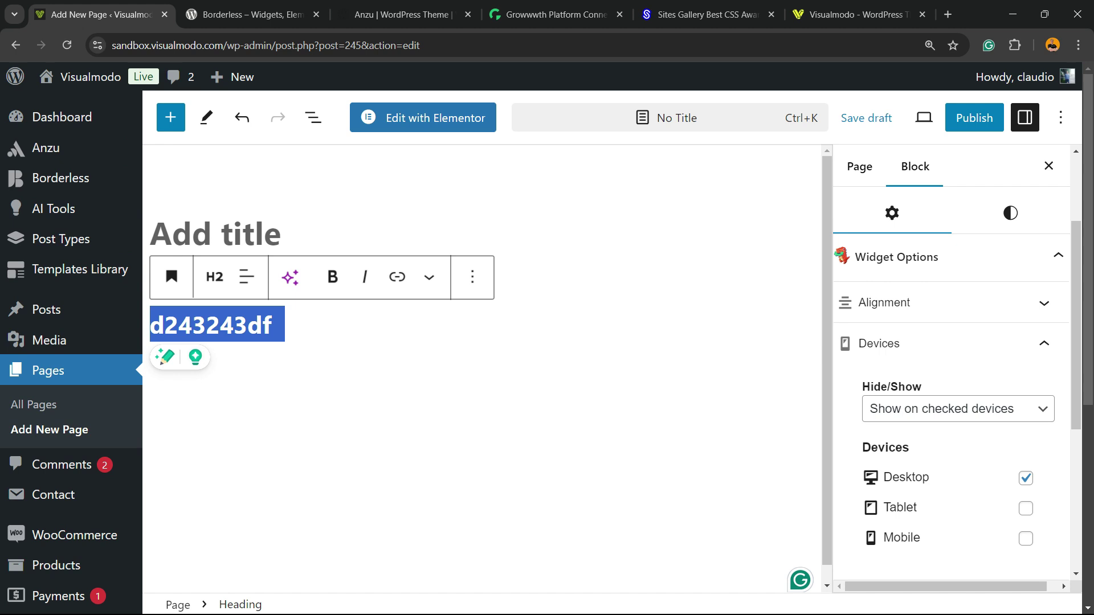